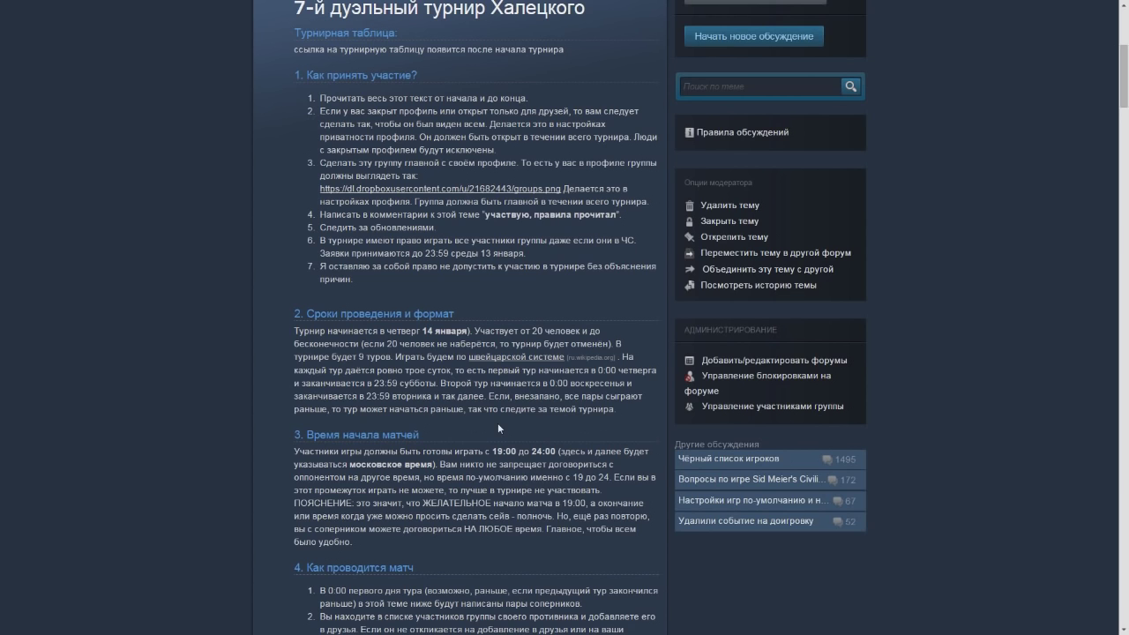
Read through the participation, schedule and match rules of the 7th duel tournament in the forum topic
scroll(497, 428, "down", 1)
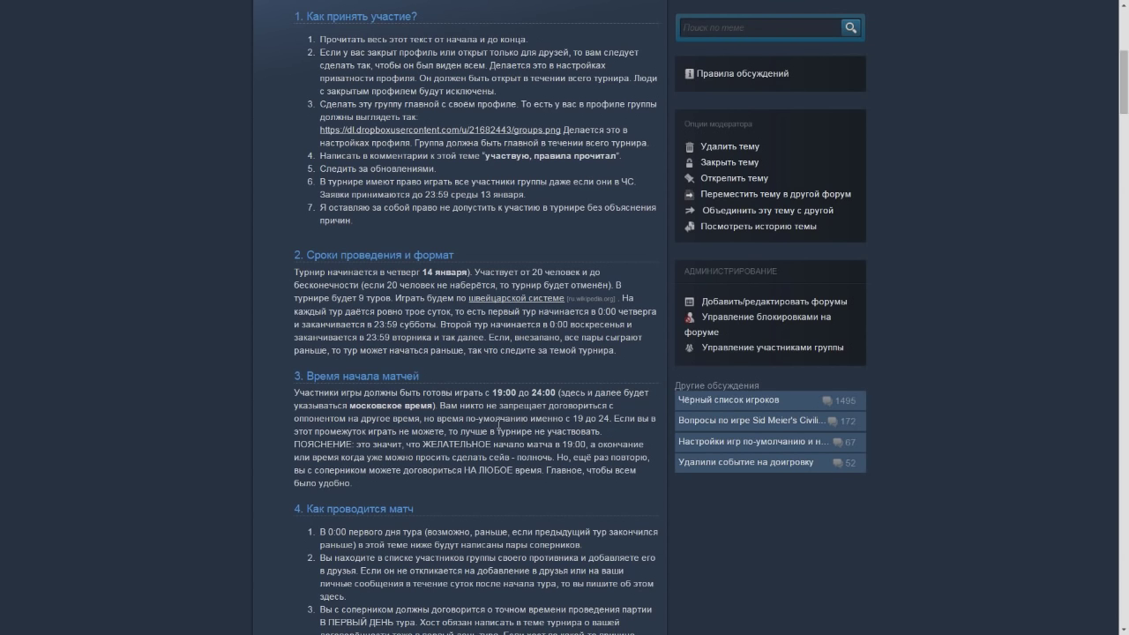
scroll(499, 423, "down", 2)
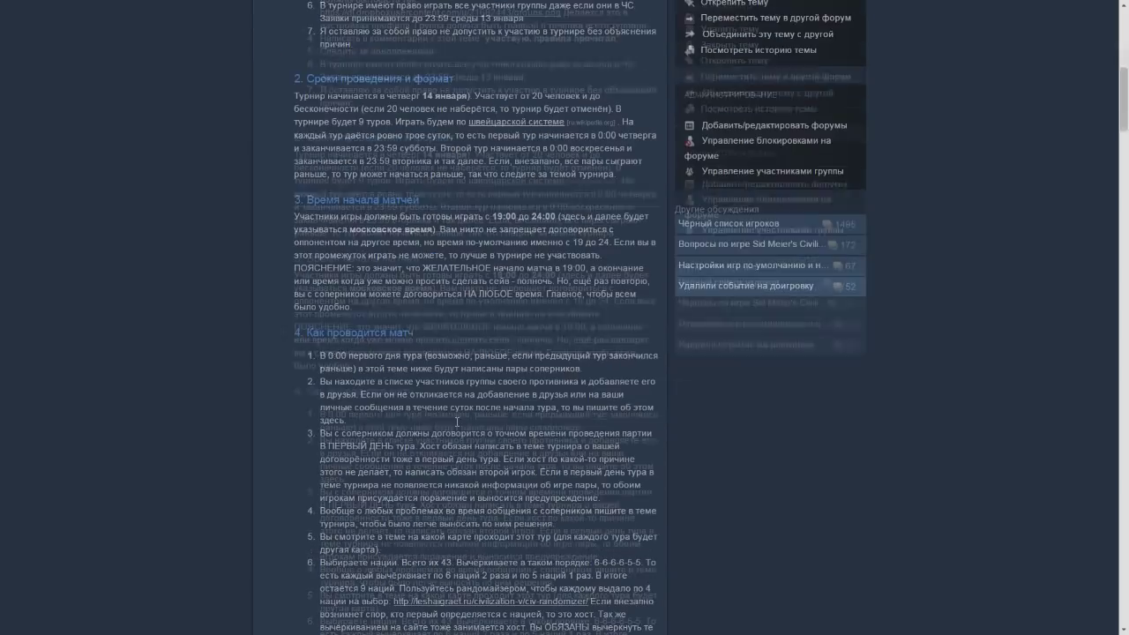
scroll(494, 421, "up", 6)
scroll(476, 417, "down", 1)
scroll(476, 418, "down", 1)
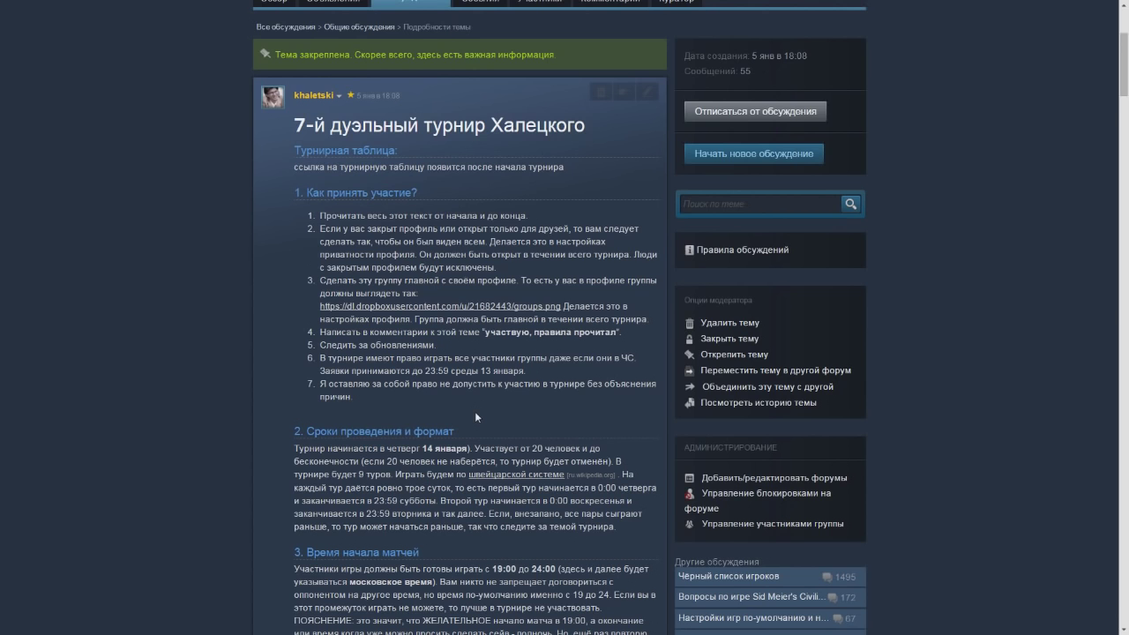
Switch to Open Broadcaster Software and maximise its window
key("alt+Tab")
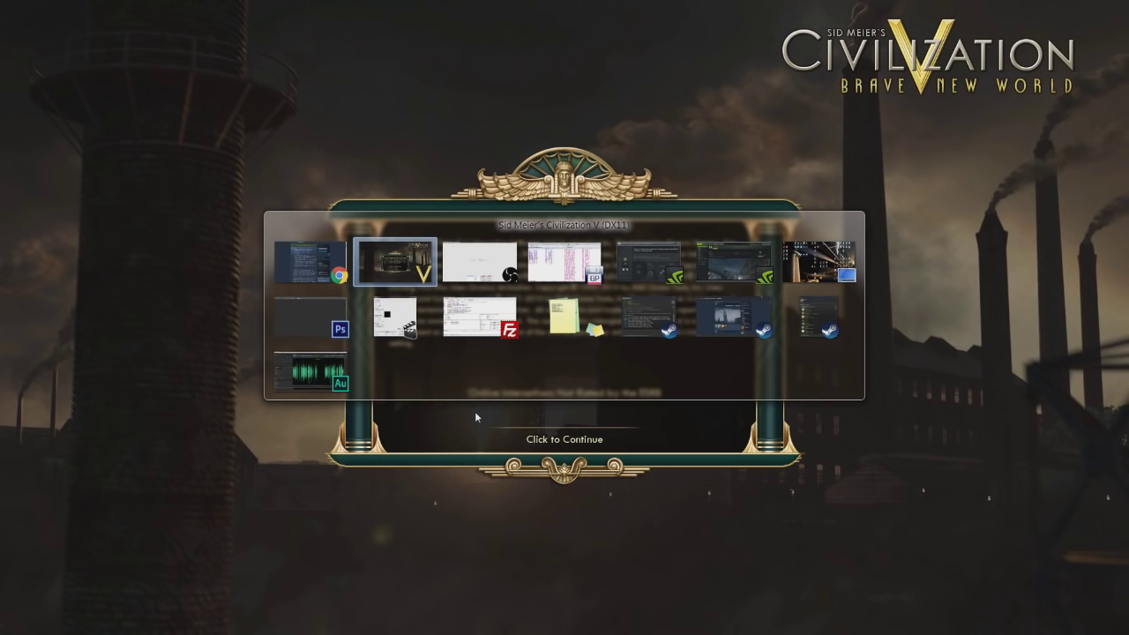
key("alt+Tab")
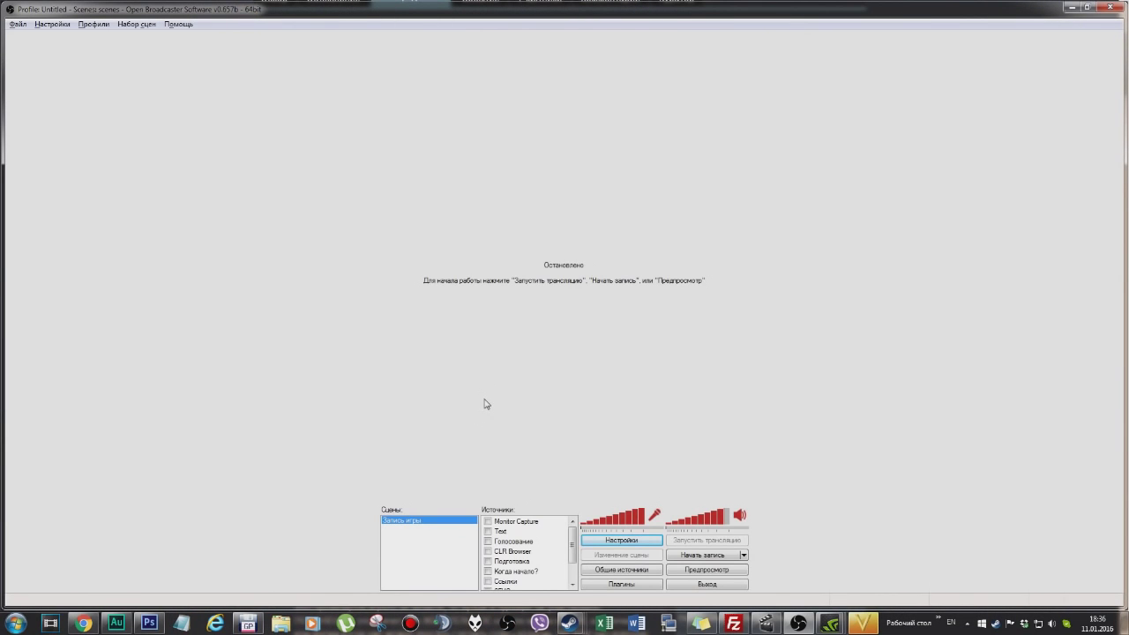
left_click(1084, 8)
left_click(1084, 9)
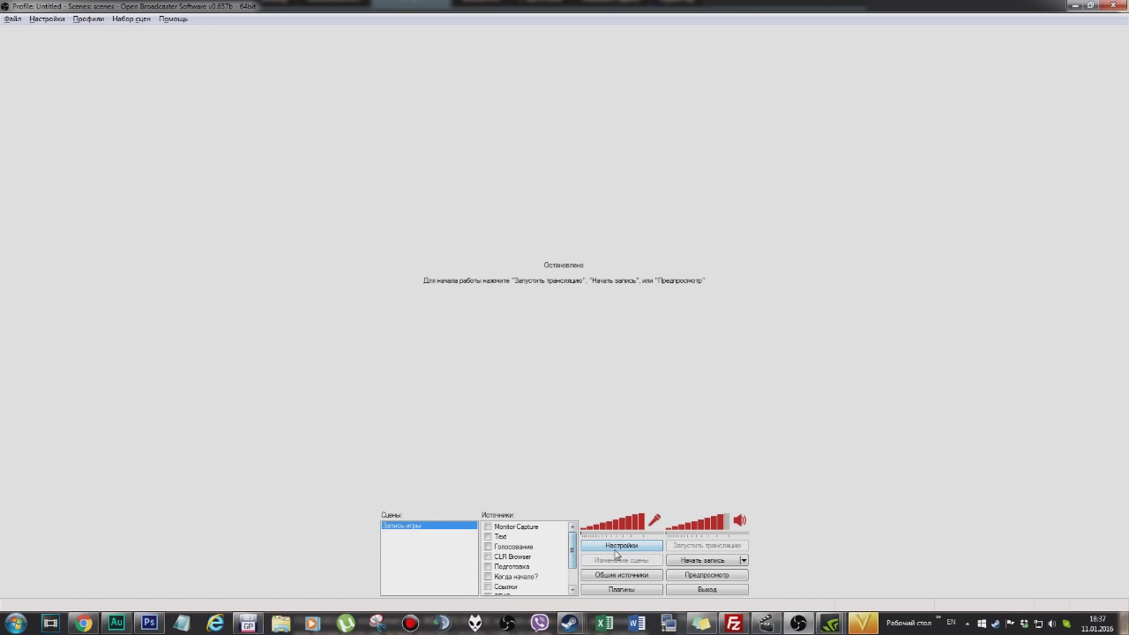
Open the settings, view the encoding options and set the broadcast mode to Прямой эфир
left_click(618, 554)
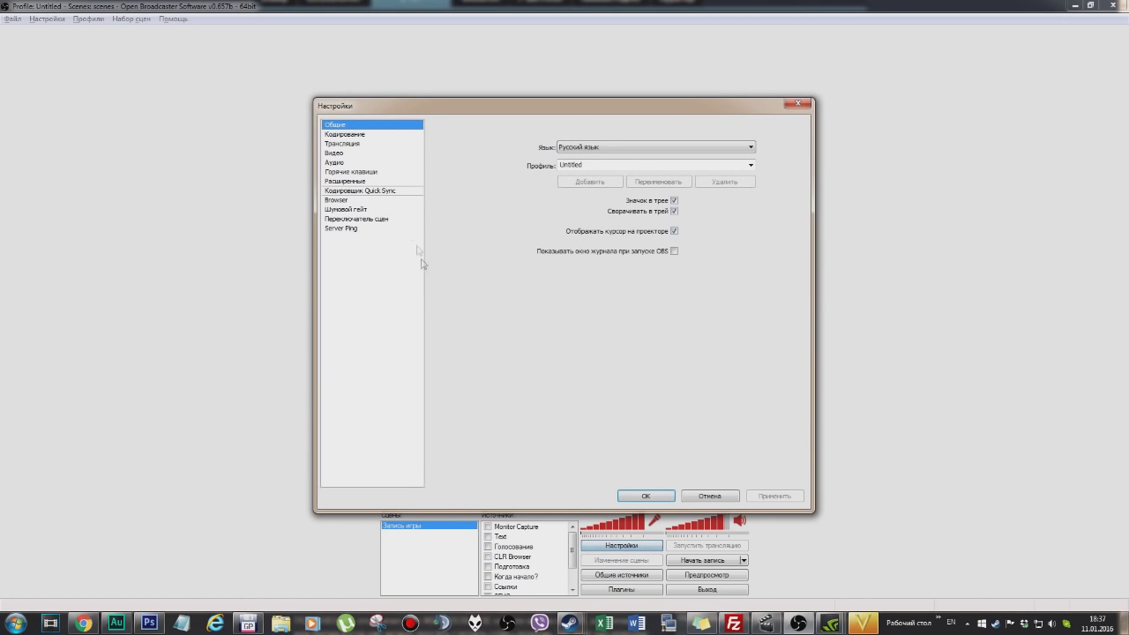
left_click(354, 134)
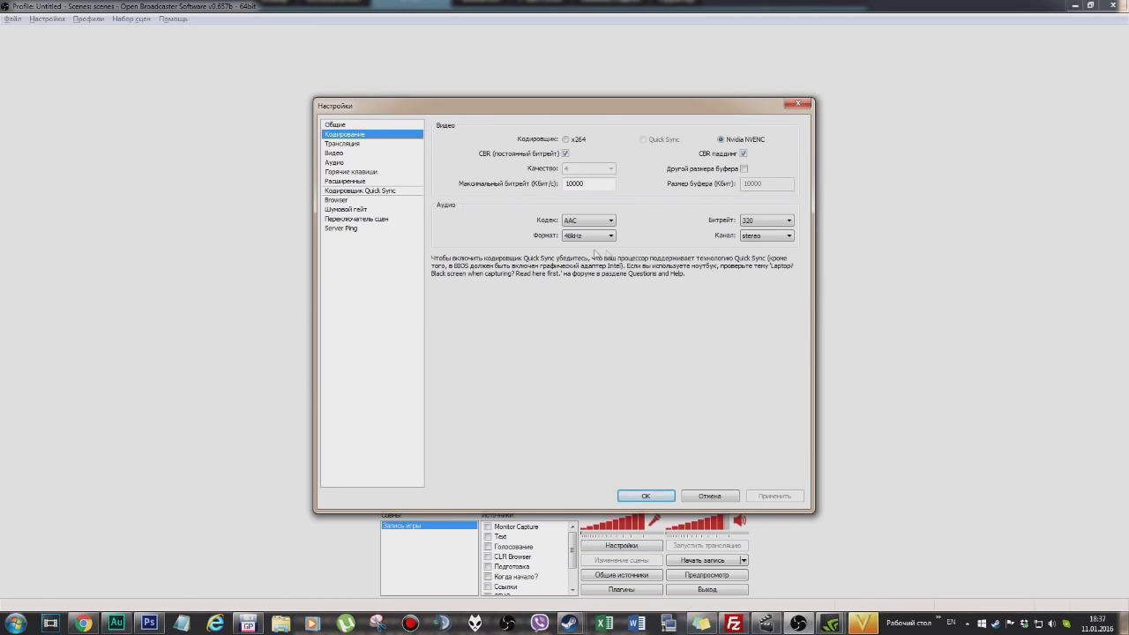
left_click(362, 142)
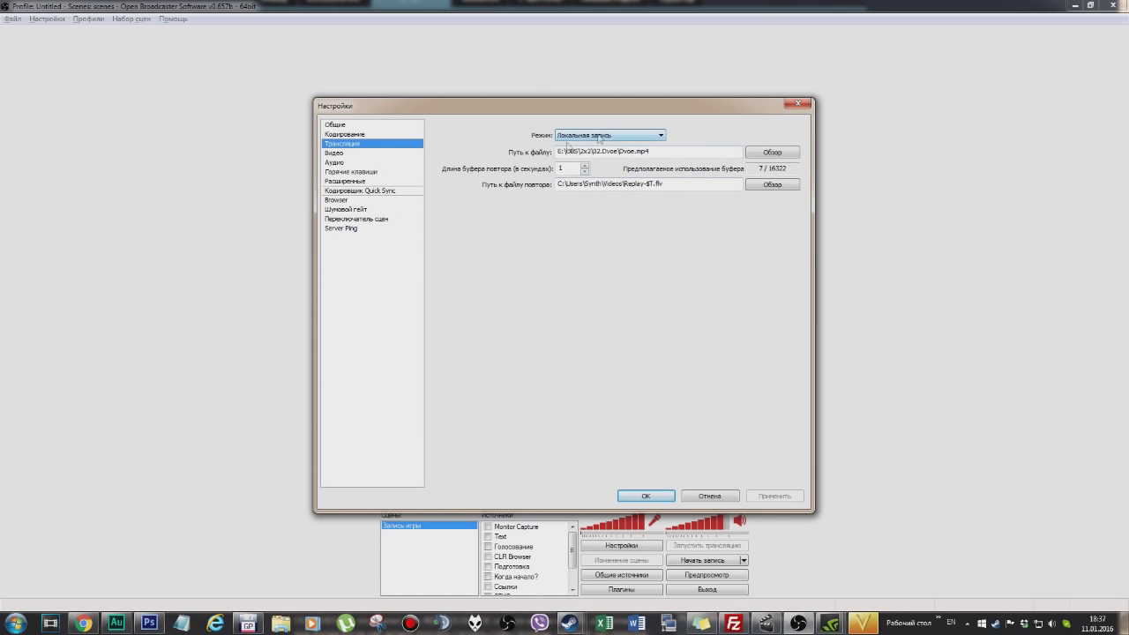
left_click(609, 136)
left_click(615, 153)
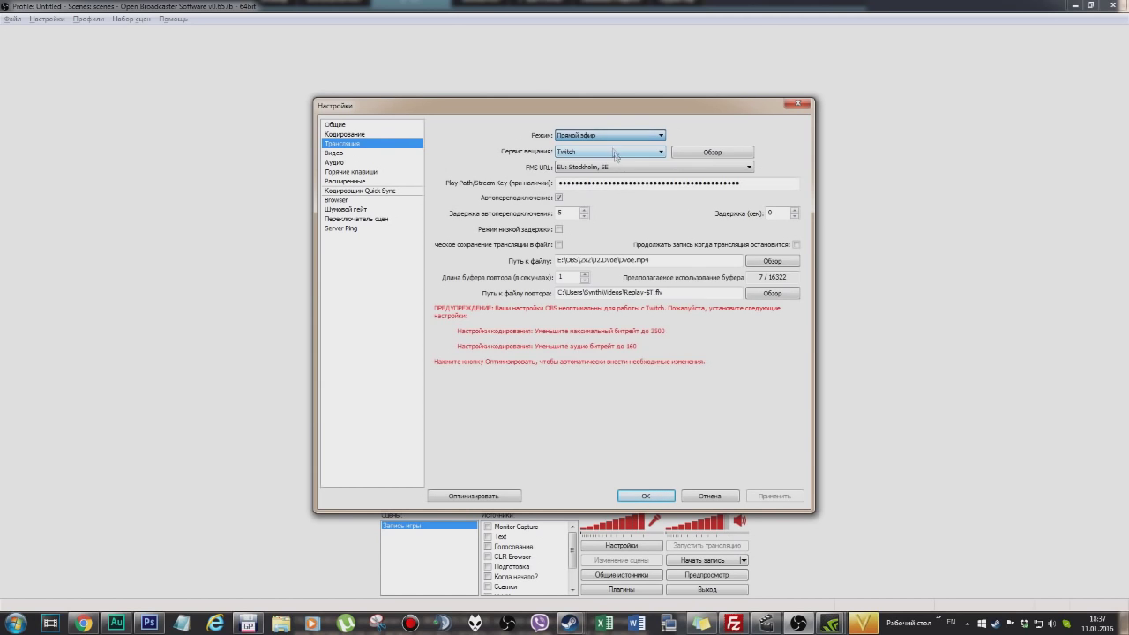
Examine the list of supported streaming services and the FMS URL servers offered for Twitch
left_click(629, 166)
left_click(615, 157)
left_click(614, 155)
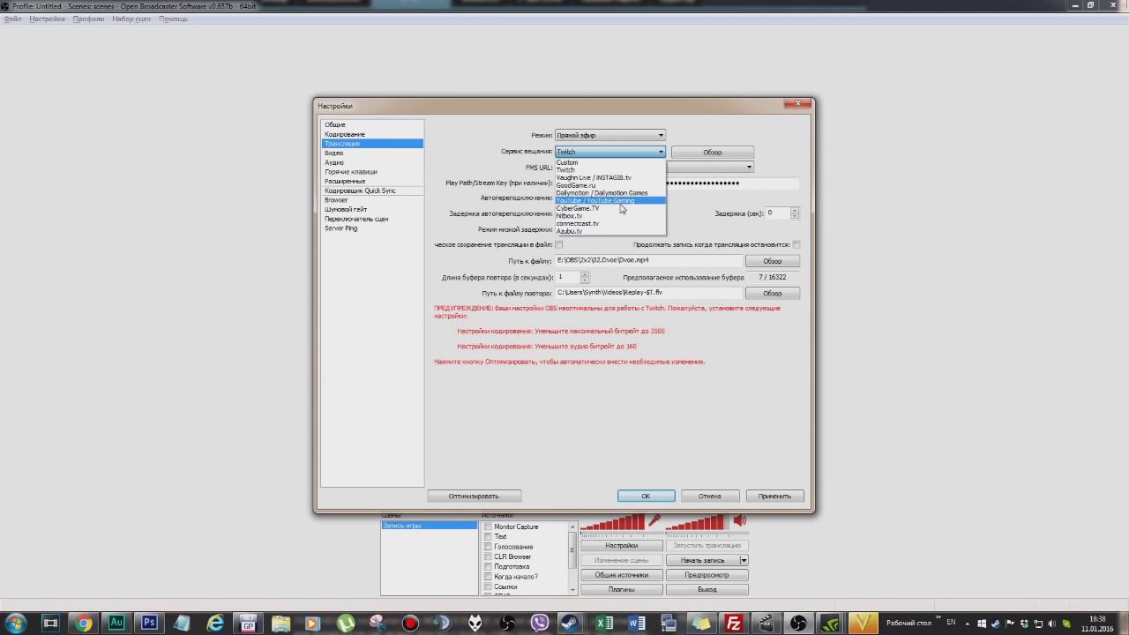
left_click(703, 246)
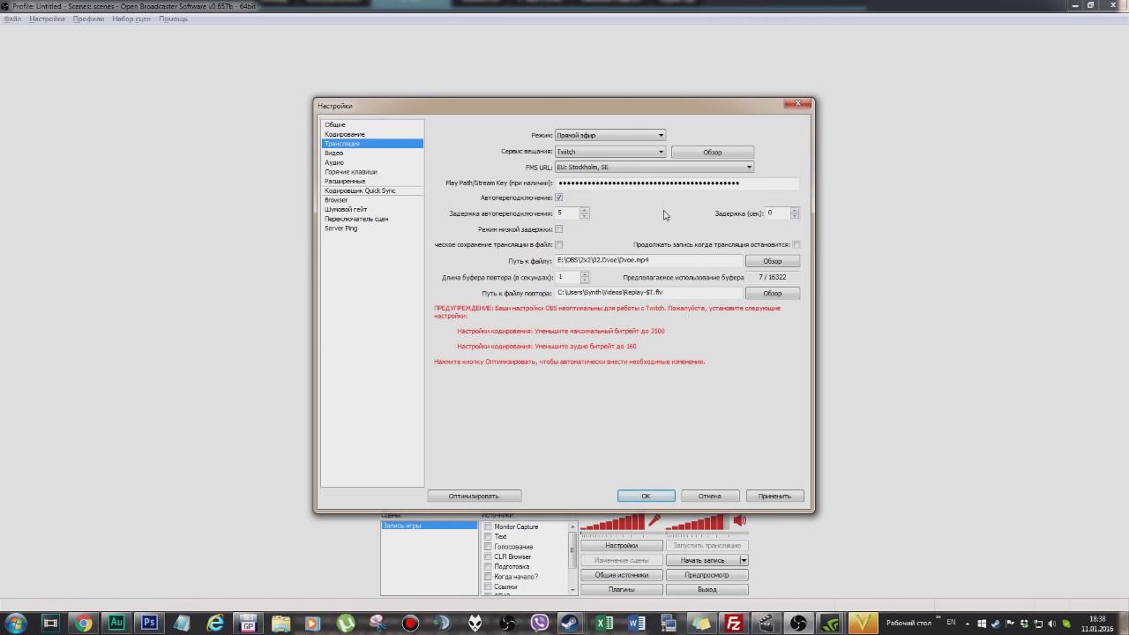
left_click(629, 156)
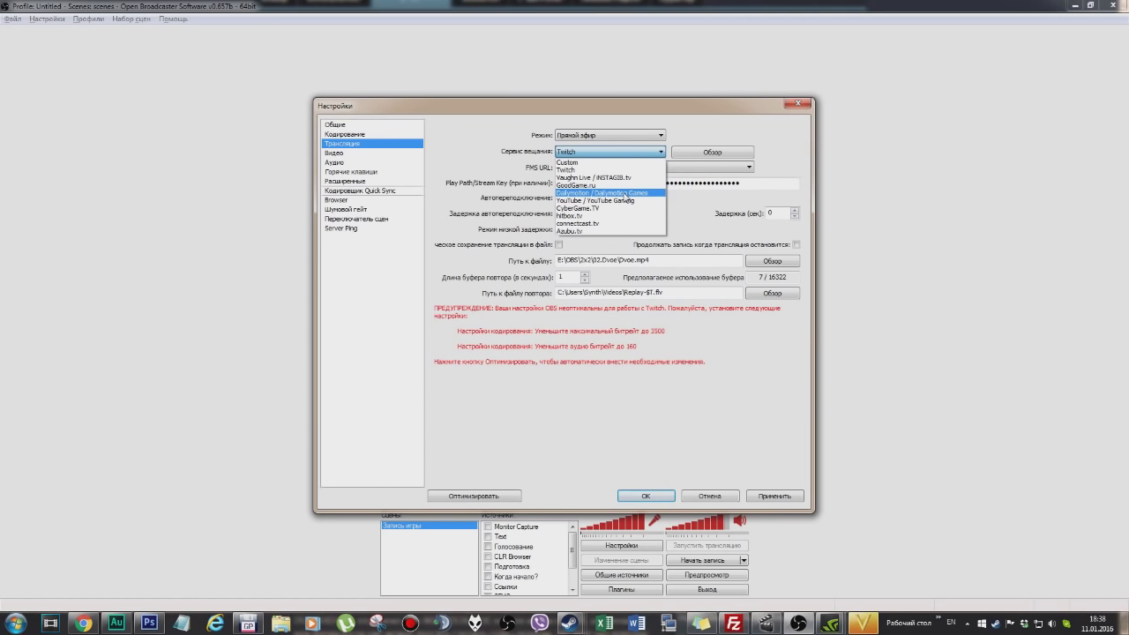
left_click(741, 209)
left_click(617, 168)
left_click(617, 169)
Try GoodGame.ru as the streaming service, check its servers, and switch the service back to Twitch
left_click(608, 151)
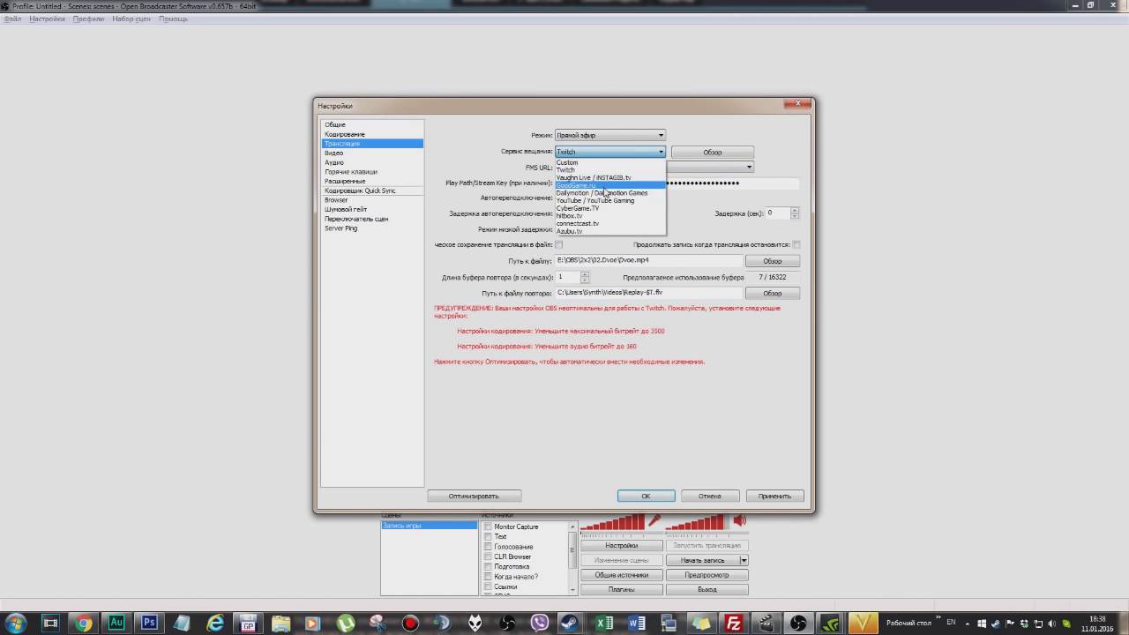
left_click(605, 190)
left_click(618, 167)
left_click(617, 173)
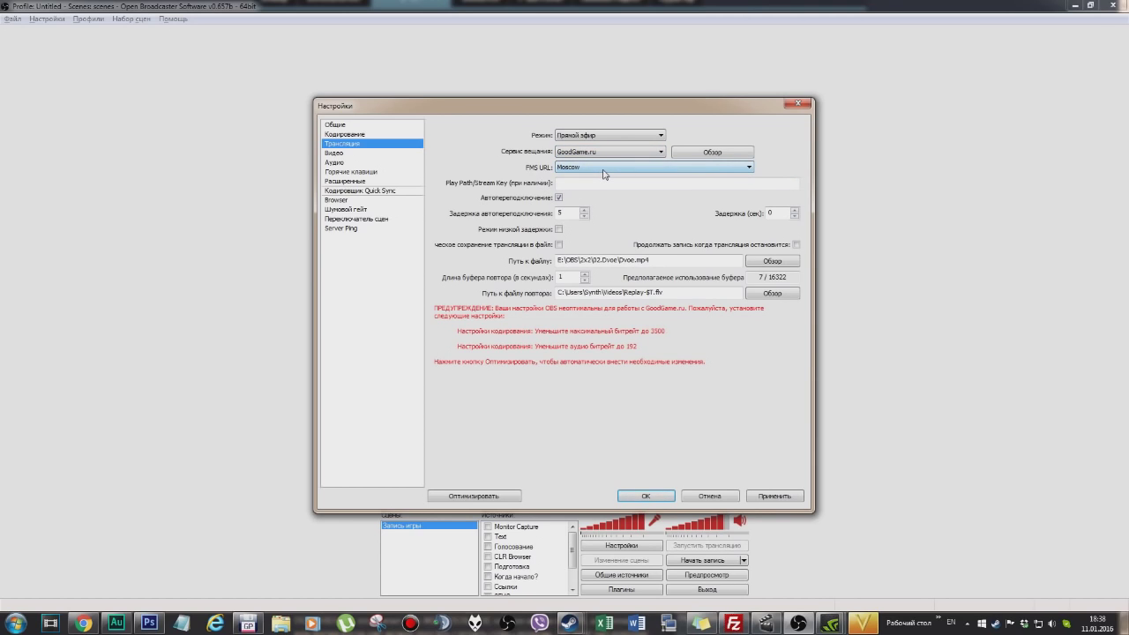
left_click(599, 152)
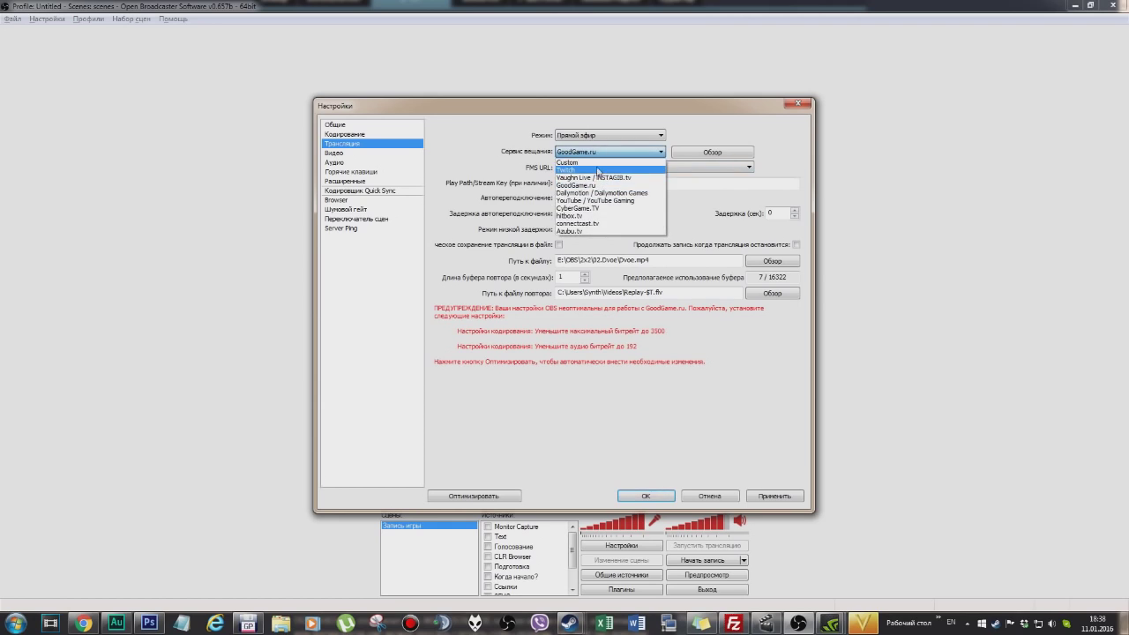
left_click(599, 166)
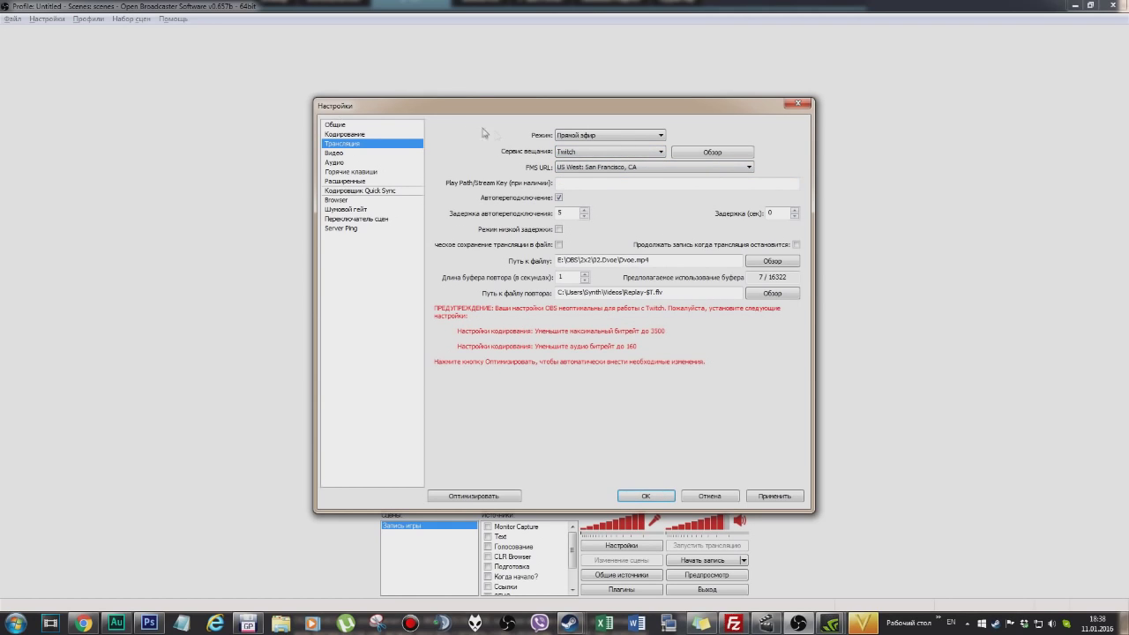
Open the Server Ping settings without saving the broadcast changes and compare the pings of all streaming servers
left_click(330, 230)
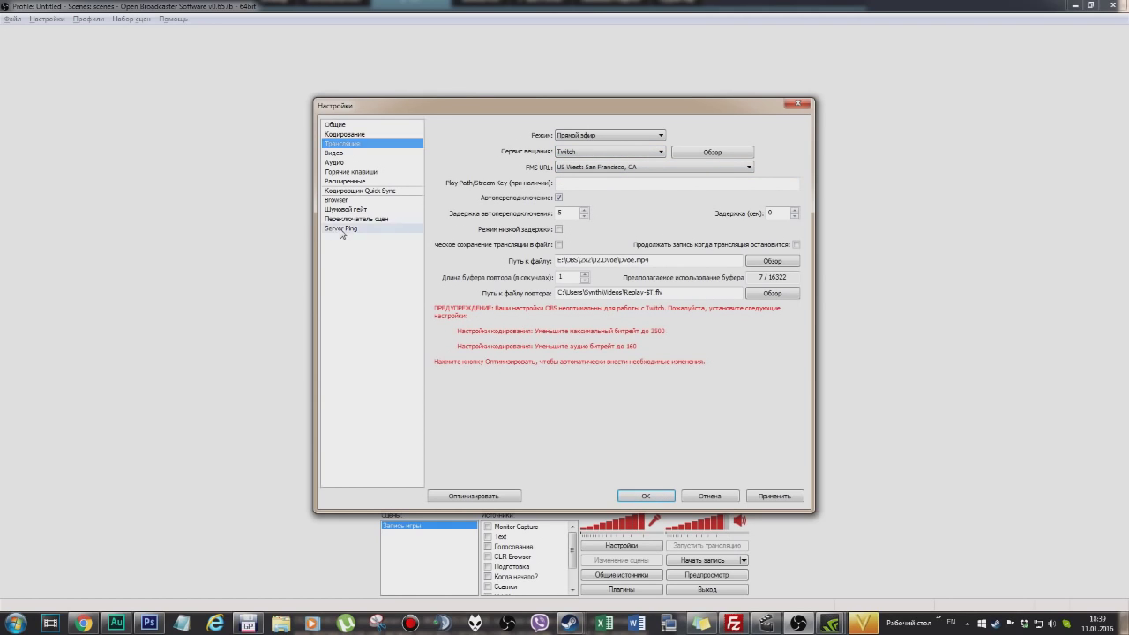
left_click(572, 354)
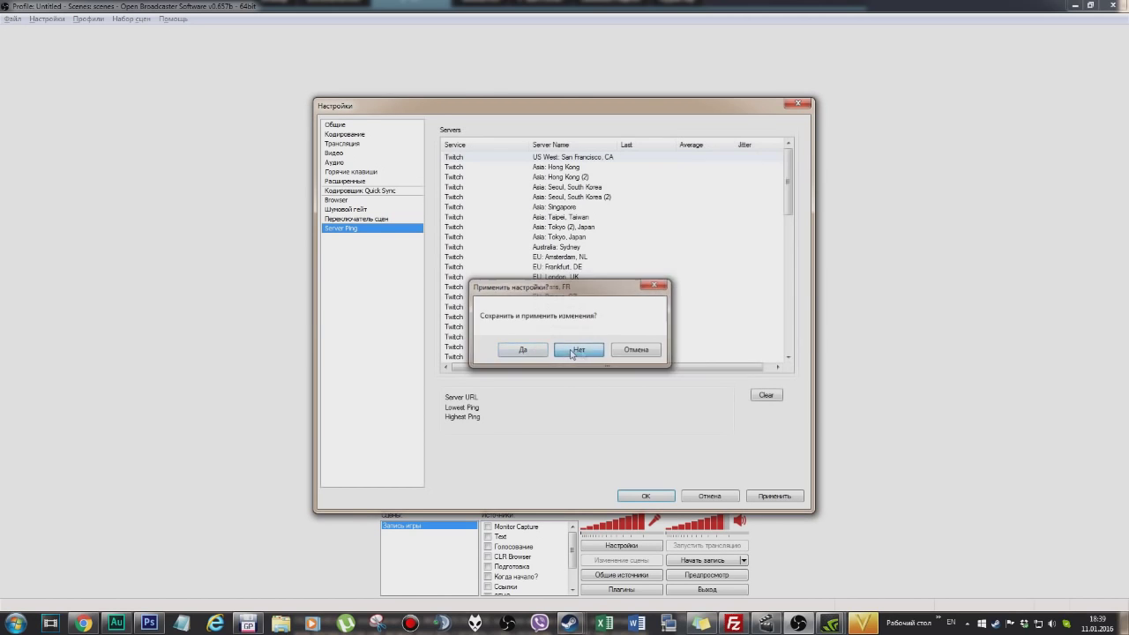
mouse_move(786, 181)
left_mouse_down()
mouse_move(787, 322)
mouse_move(784, 175)
mouse_move(804, 350)
mouse_move(782, 160)
left_mouse_up()
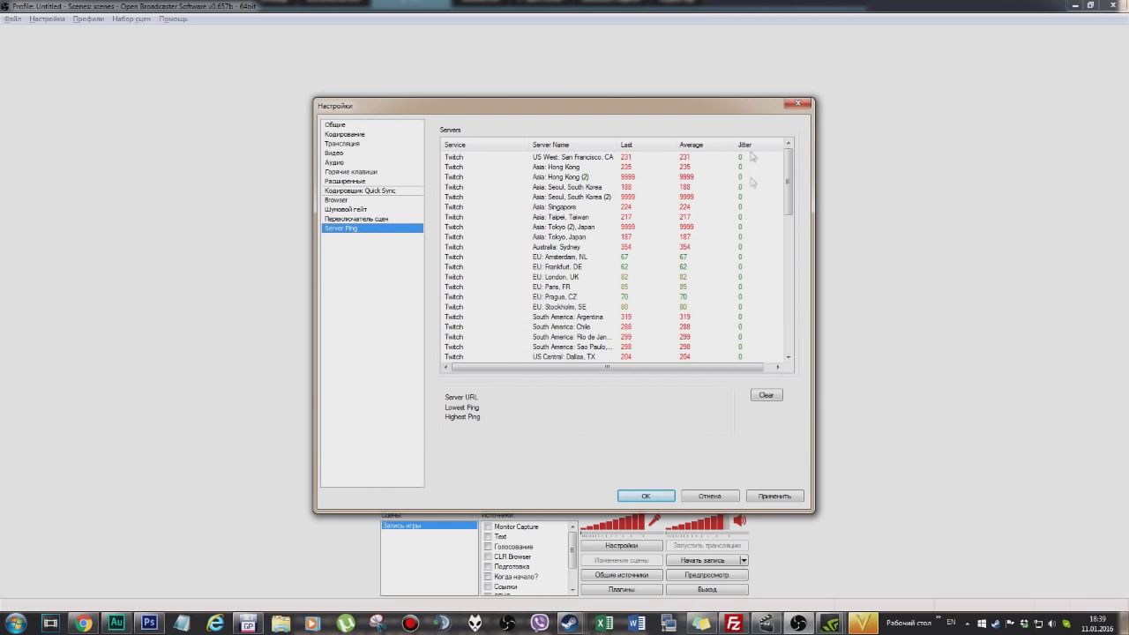
left_click_drag(793, 172, 800, 205)
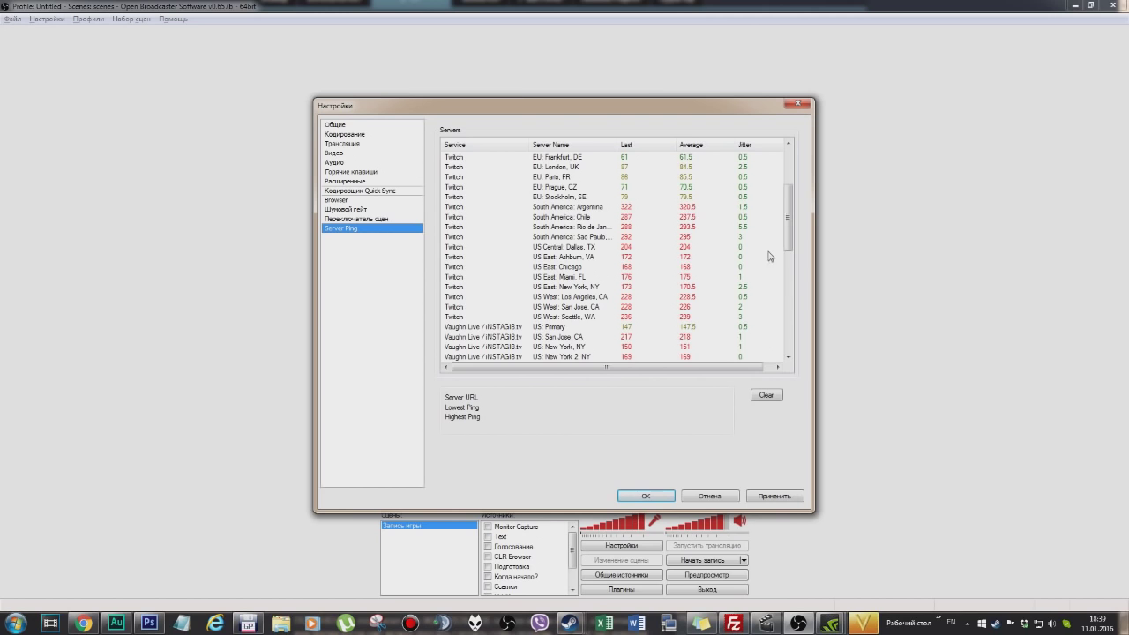
left_click_drag(789, 227, 796, 275)
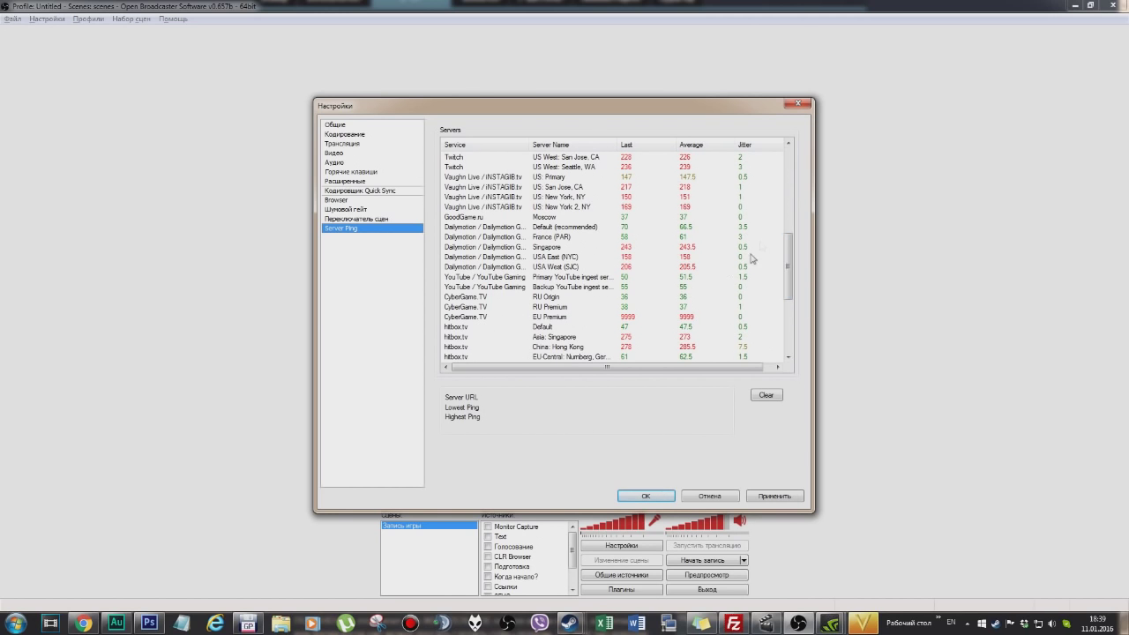
left_click_drag(789, 262, 794, 220)
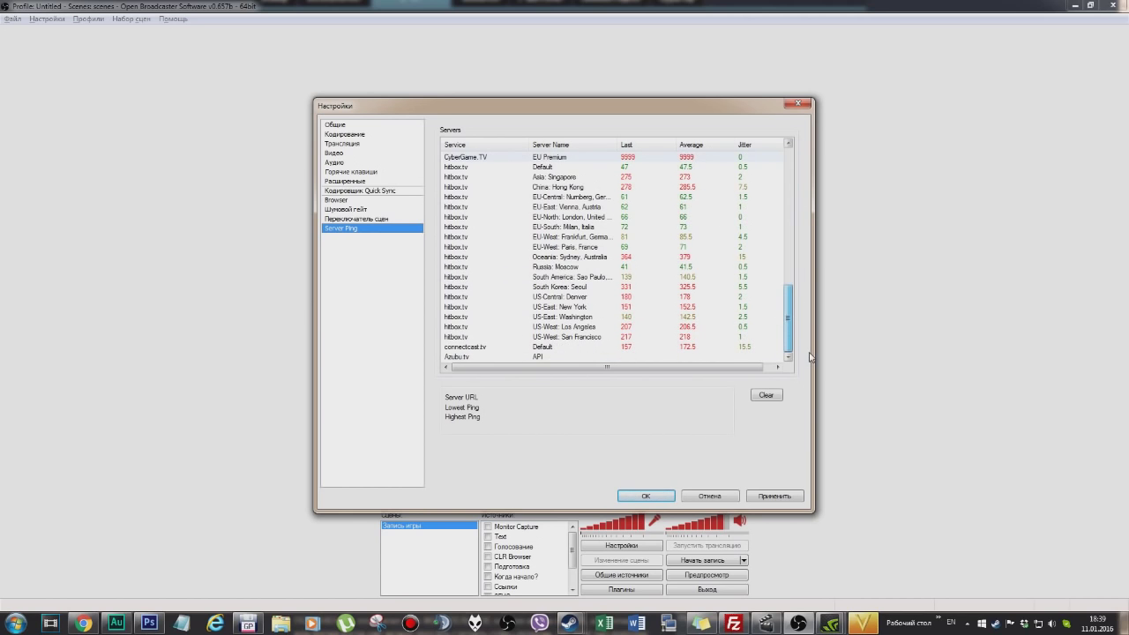
left_click_drag(788, 319, 791, 225)
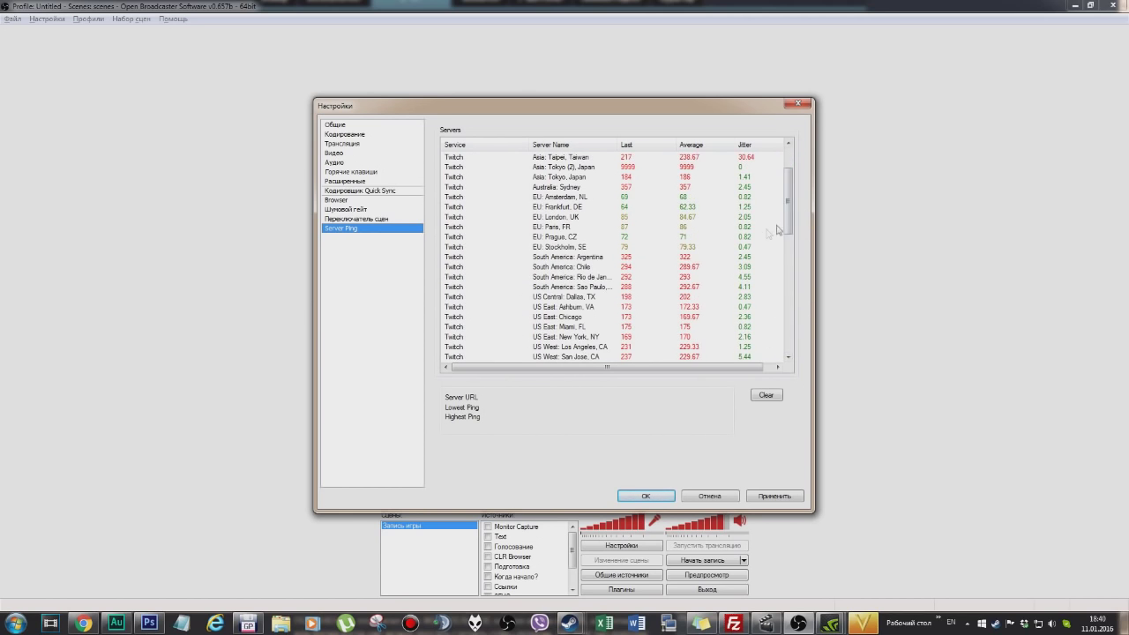
View the ping details of Twitch's EU: London, UK and EU: Amsterdam, NL servers, and cancel out of the settings
left_click(740, 221)
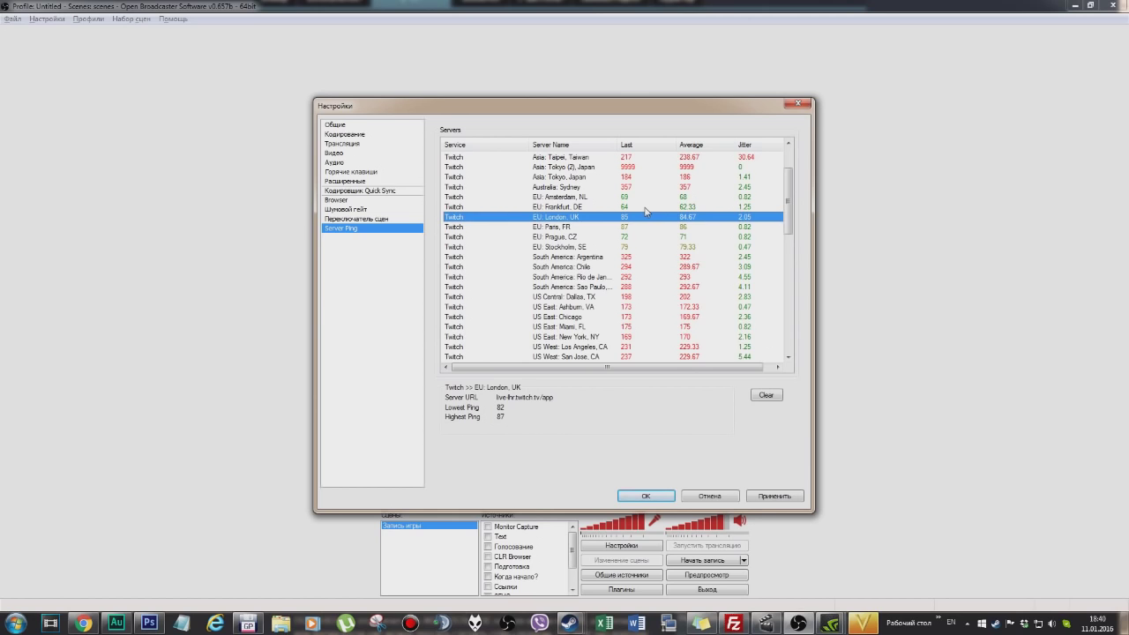
scroll(646, 212, "up", 2)
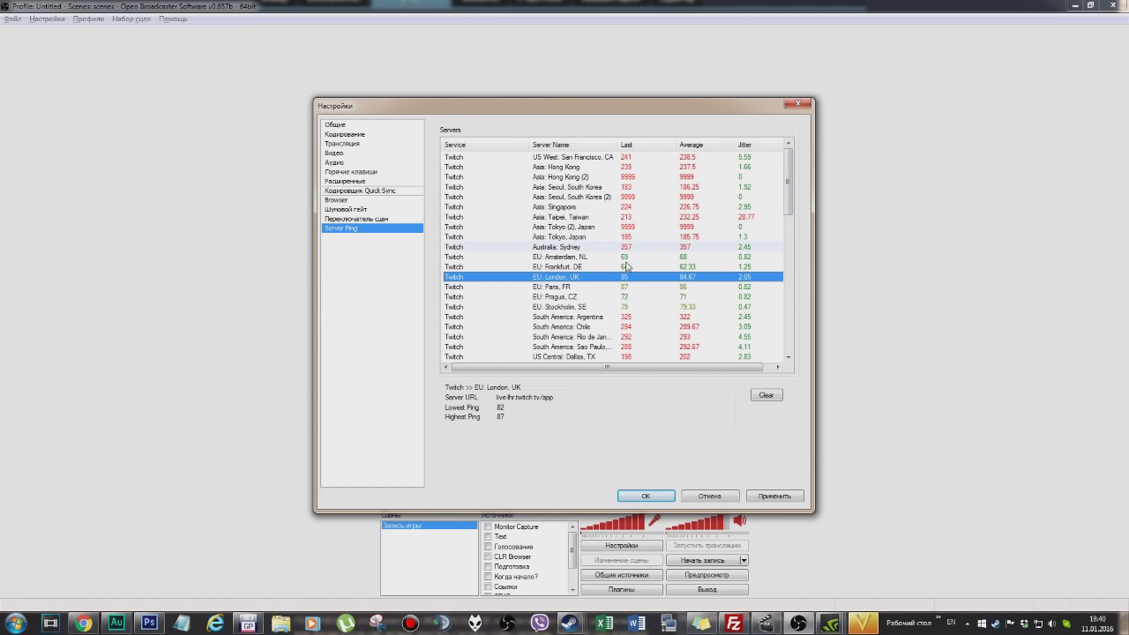
left_click(585, 258)
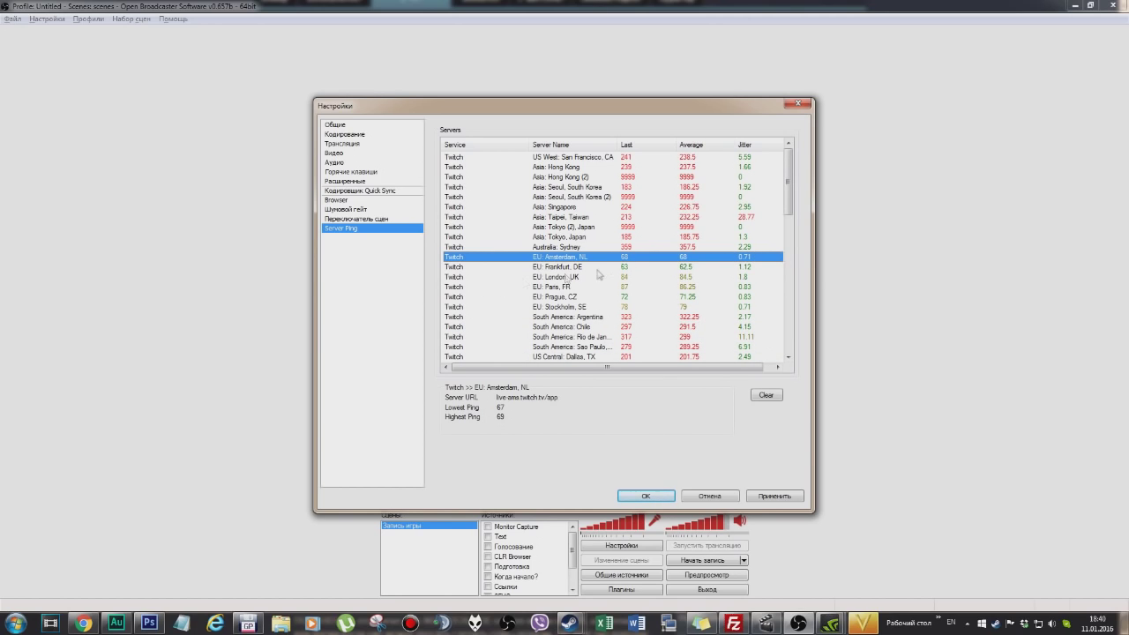
left_click(721, 496)
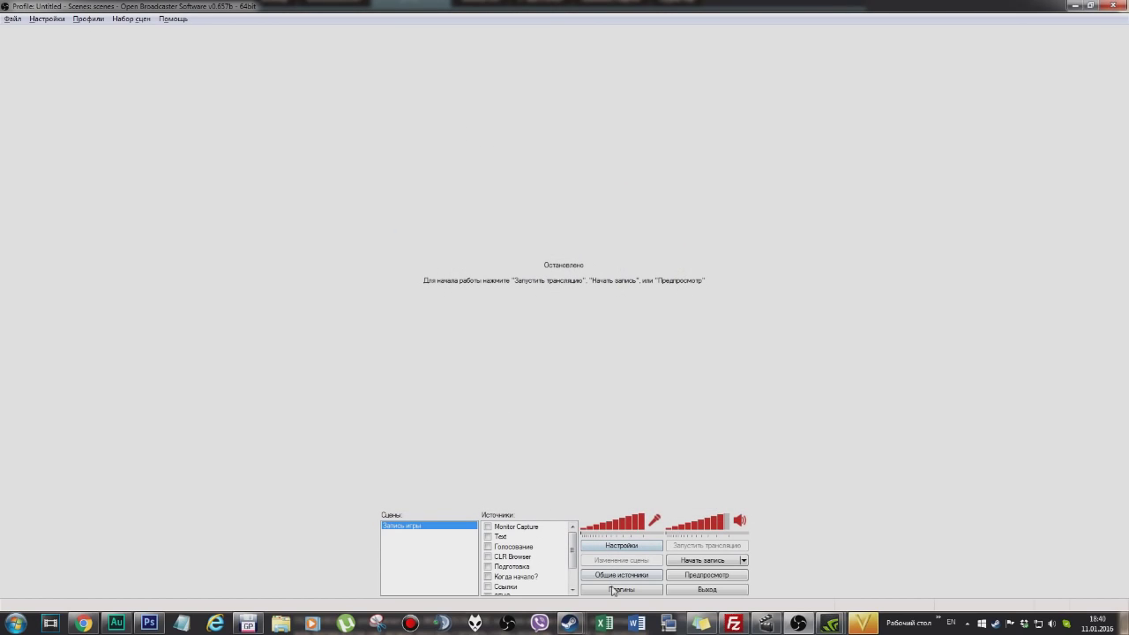
Add a game capture source named Игра to the sources of the Запись игры scene
left_click_drag(576, 544, 576, 494)
left_click_drag(573, 563, 581, 535)
scroll(516, 547, "down", 1)
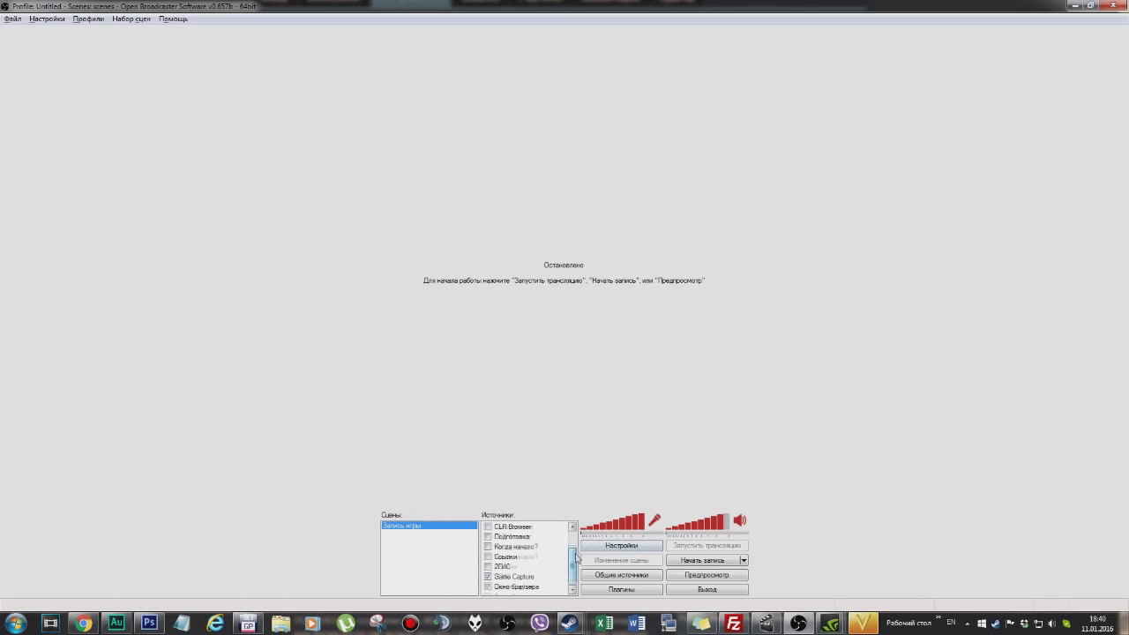
right_click(526, 594)
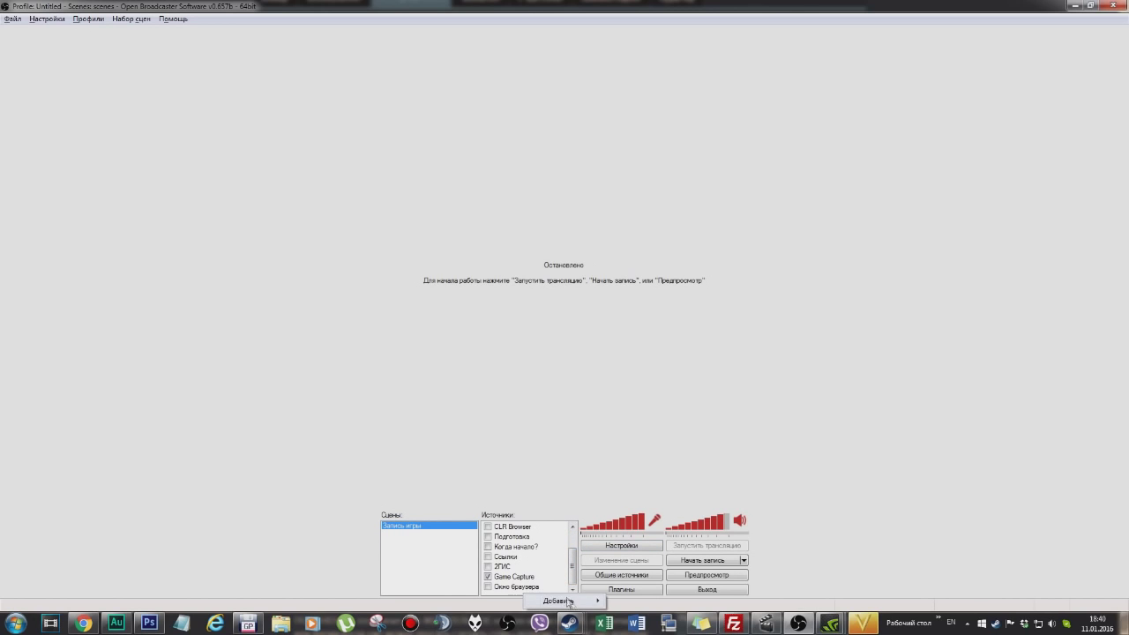
mouse_move(574, 603)
right_click(508, 594)
mouse_move(534, 605)
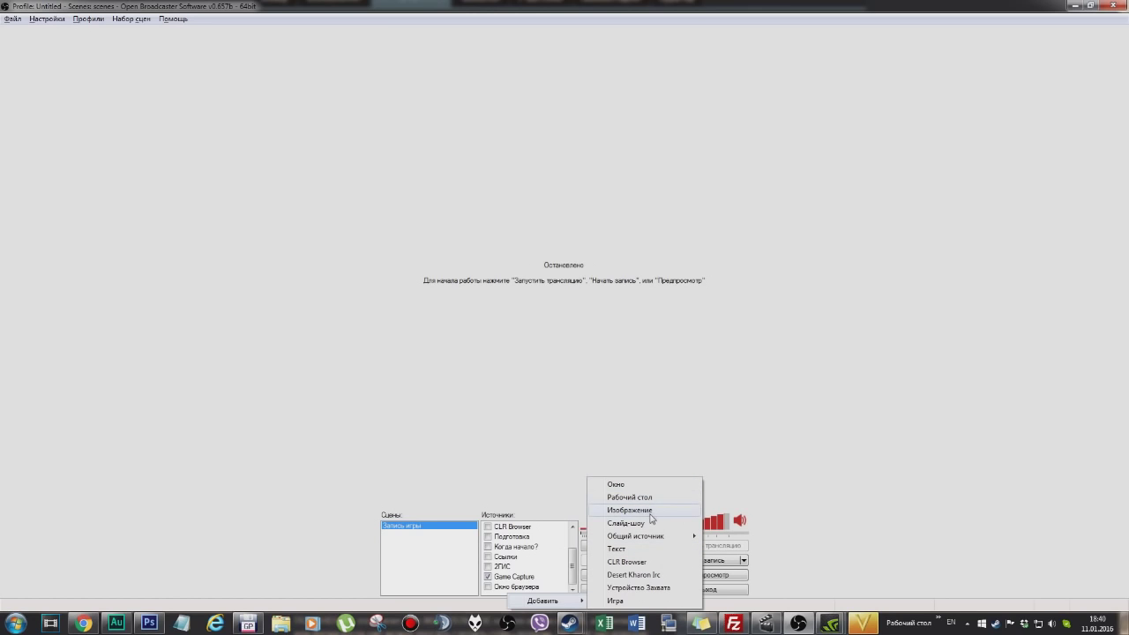
left_click(657, 600)
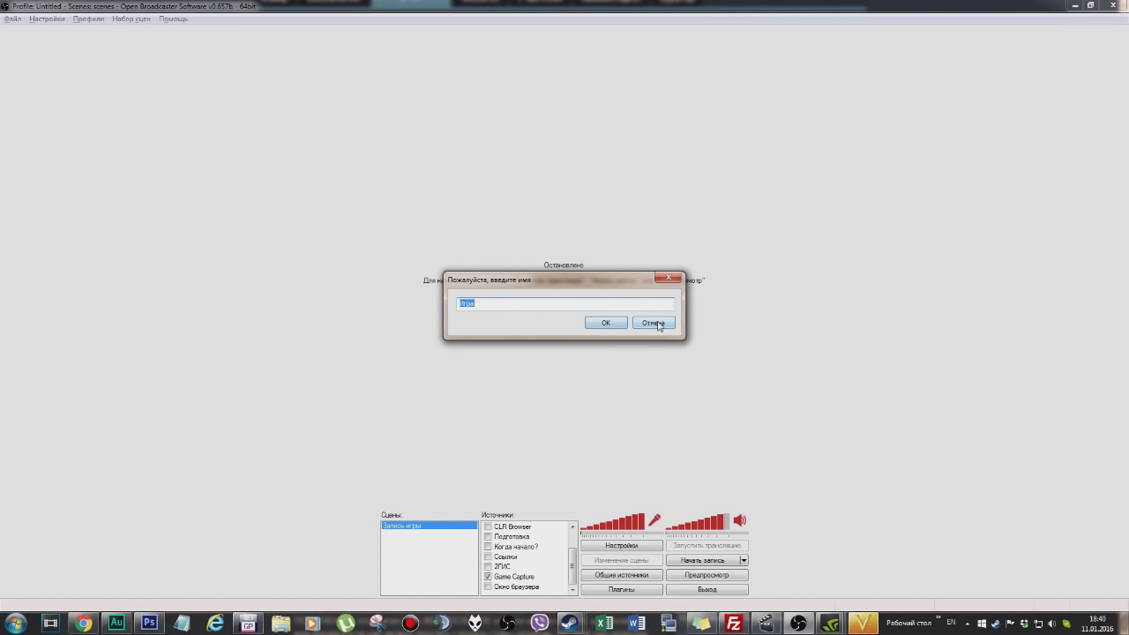
left_click(605, 323)
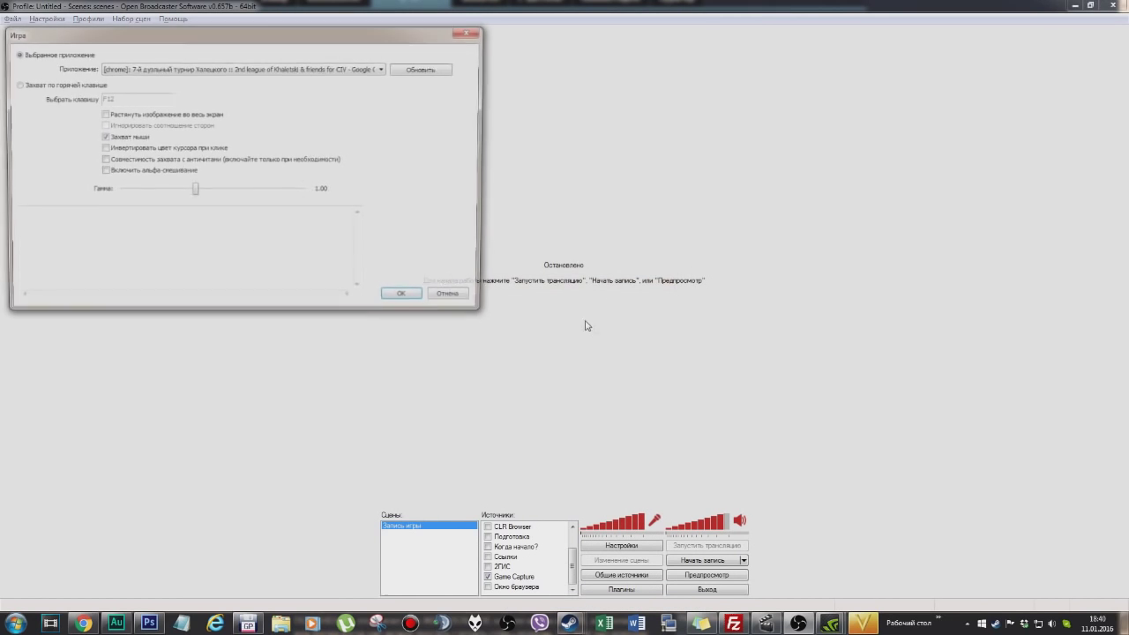
Choose Sid Meier's Civilization V (DX11) as the application captured by the new game source and confirm its settings
left_click(285, 71)
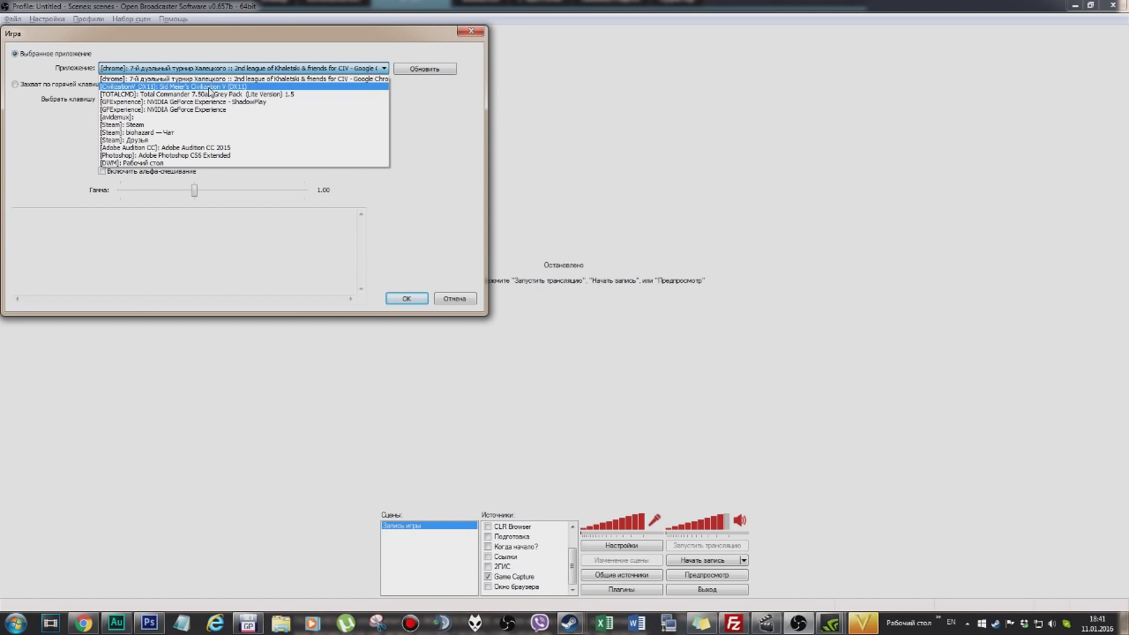
left_click(209, 87)
left_click(406, 299)
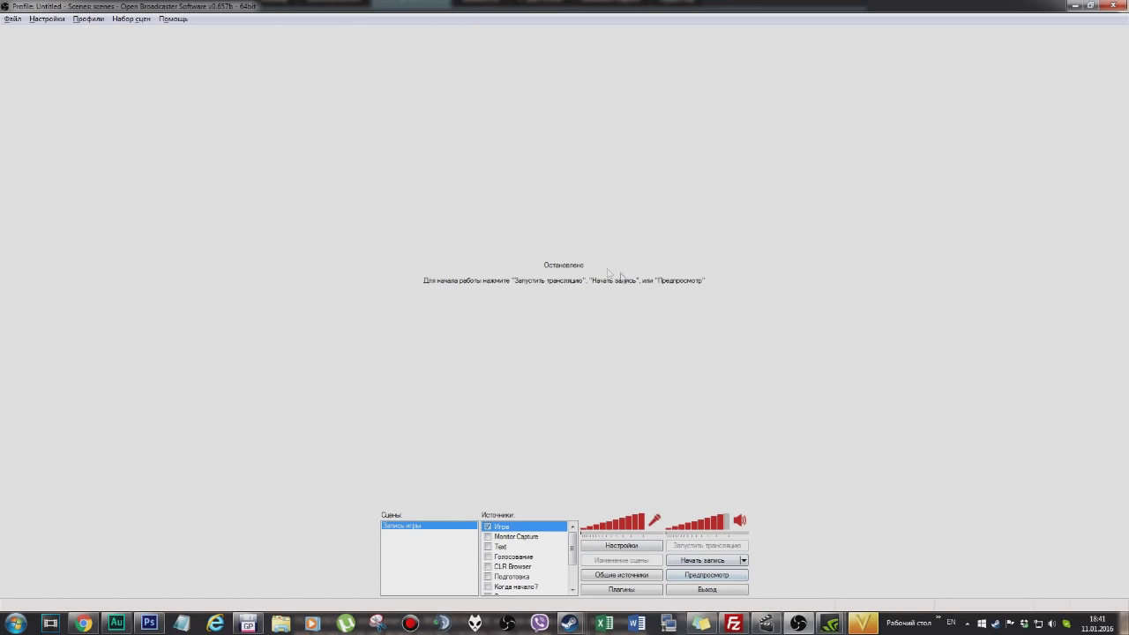
Preview the Запись игры scene to check the captured game picture, and stop the preview
left_click(723, 577)
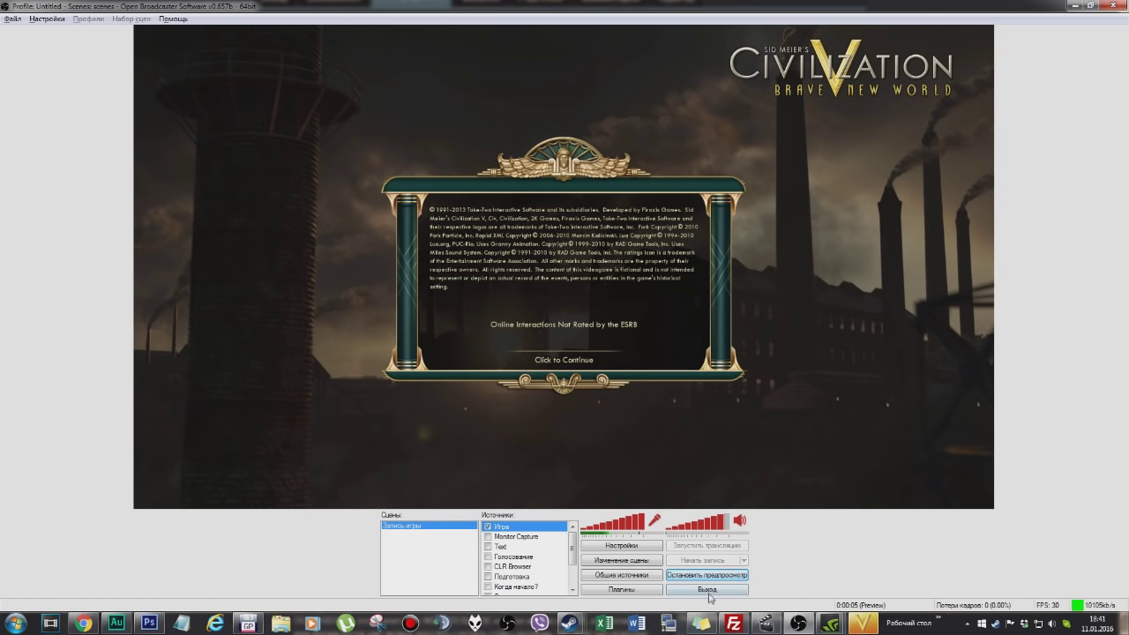
left_click(709, 575)
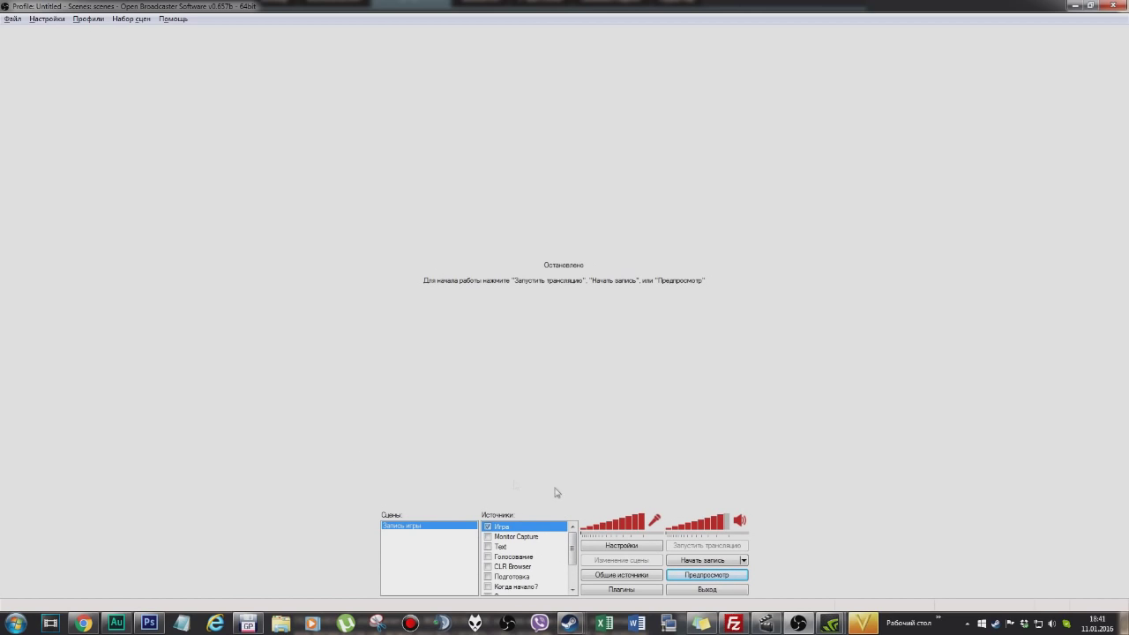
Open the settings, look through the video page, and examine the encoding options
left_click(633, 551)
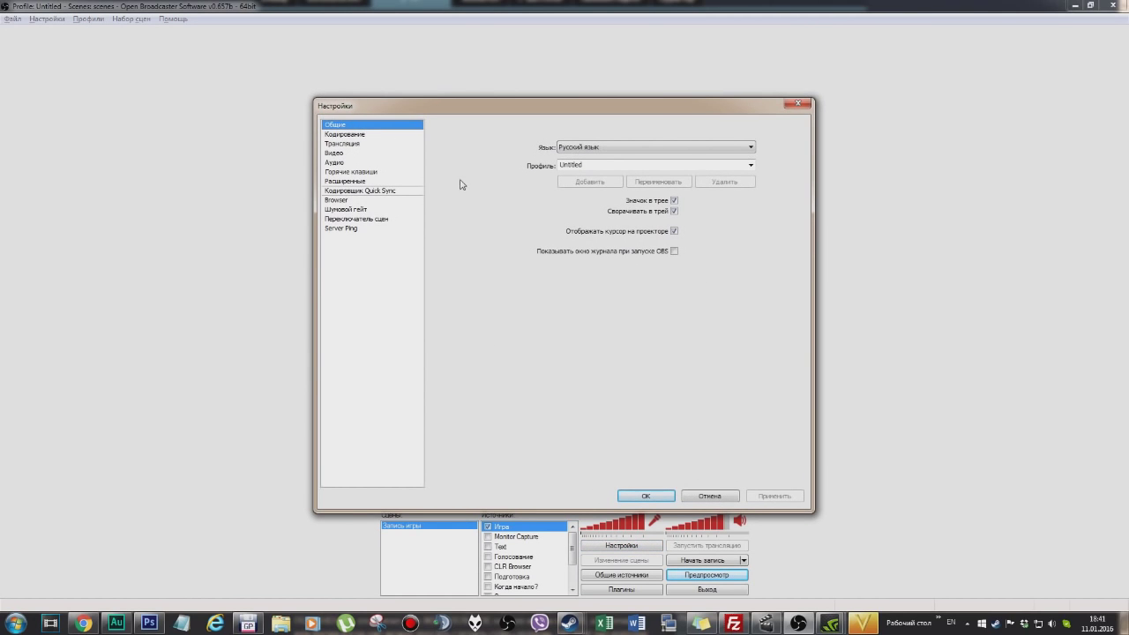
key("Down")
key("Down")
key("Down")
left_click(348, 135)
left_click(346, 154)
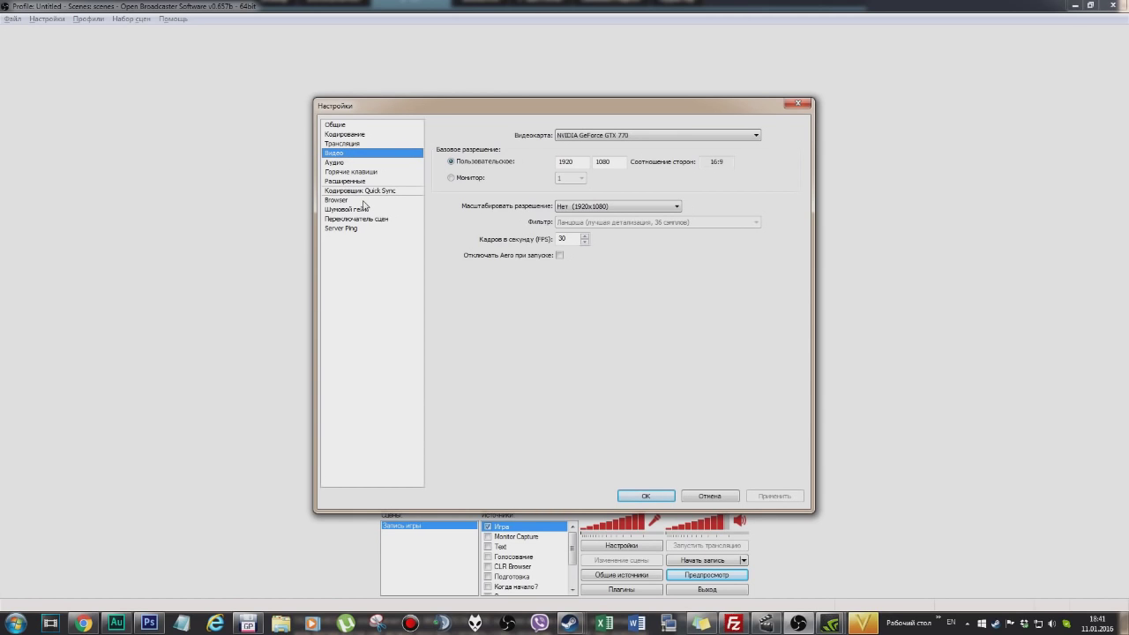
key("Up")
key("Up")
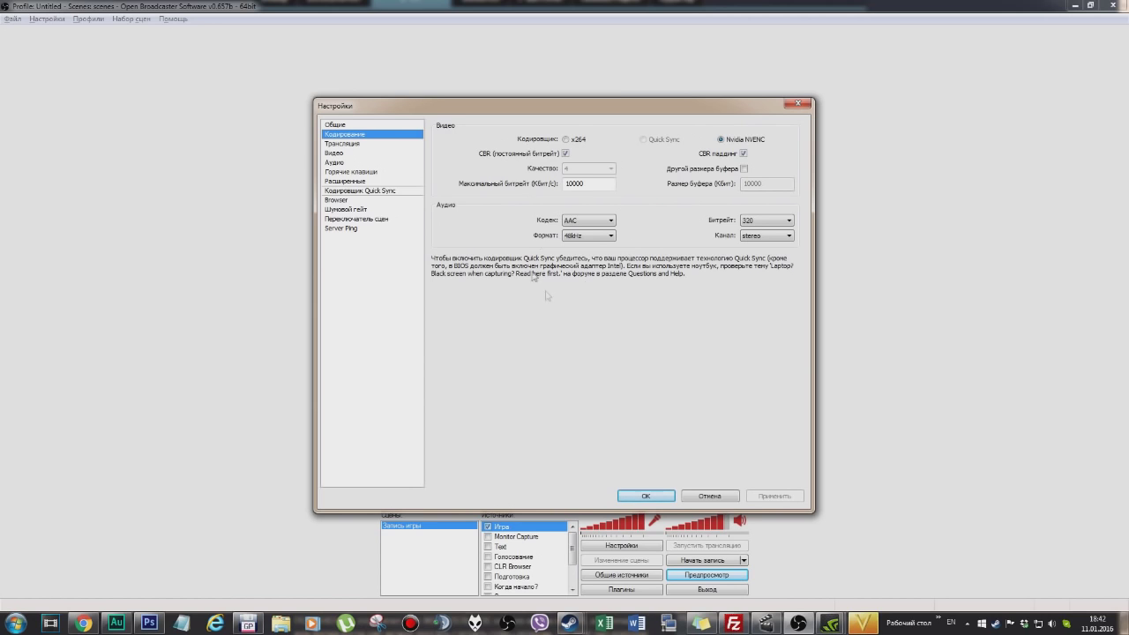
left_click_drag(628, 109, 664, 106)
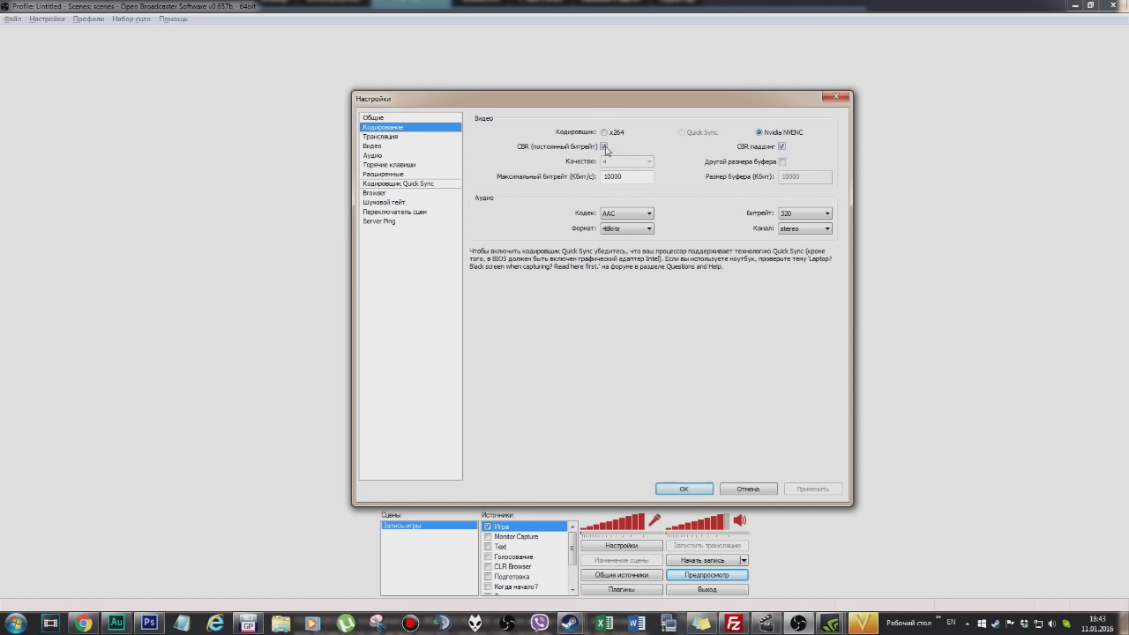
Switch the encoder to x264 and back to Nvidia NVENC, and toggle constant bitrate (CBR) off and on
left_click(604, 132)
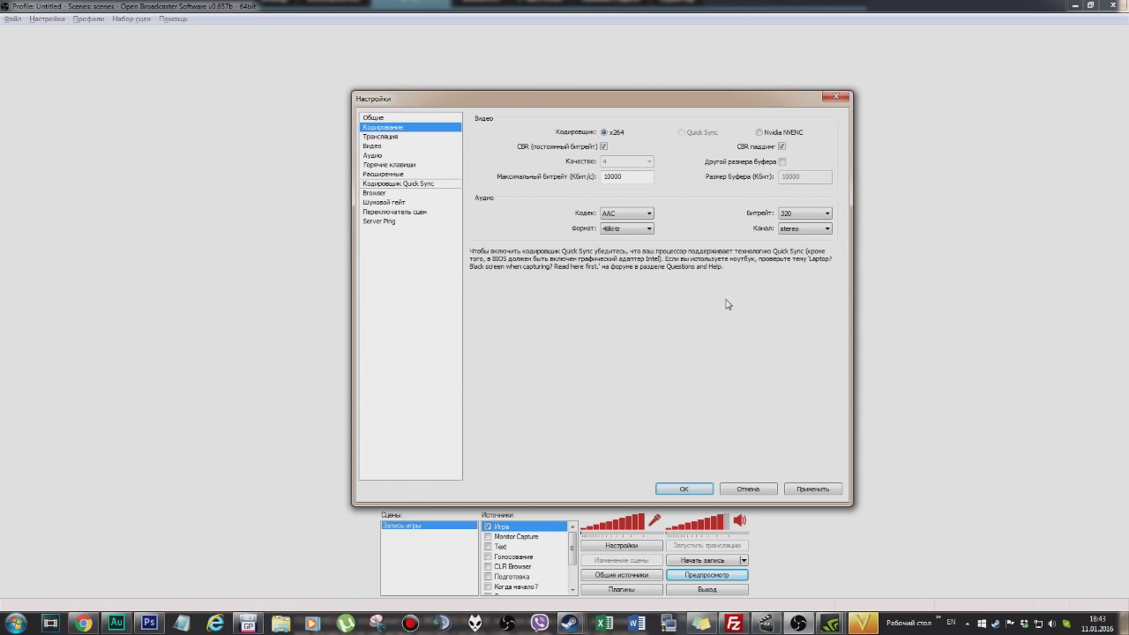
left_click(763, 135)
left_click(813, 231)
left_click(604, 146)
left_click(604, 146)
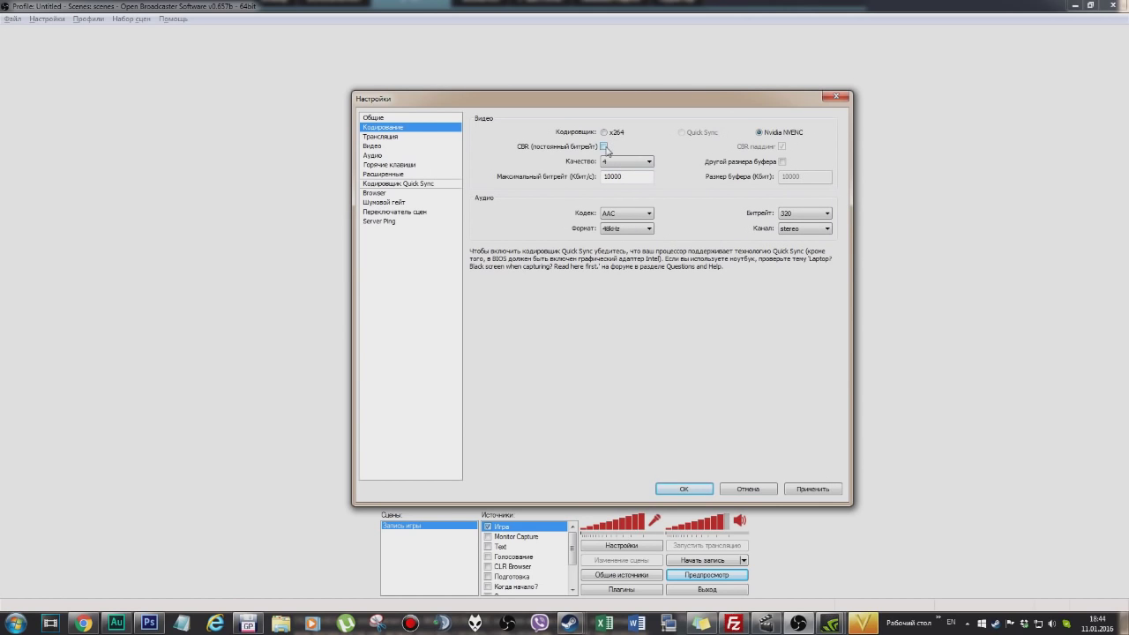
left_click(604, 146)
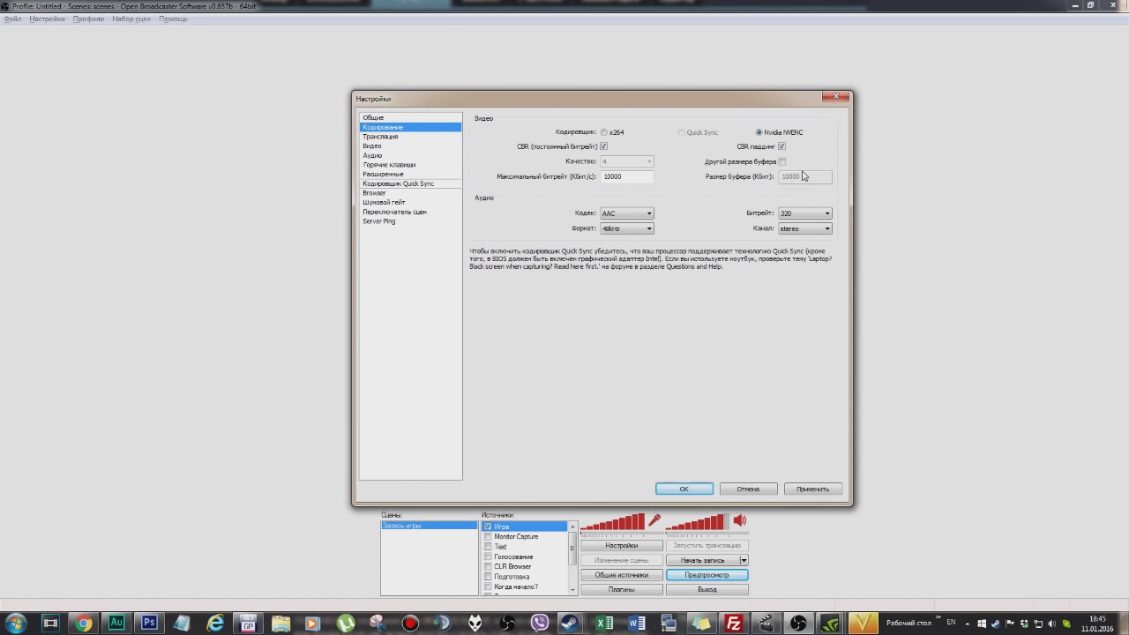
Open the broadcast settings without saving the encoding changes, and set the mode to Прямой эфир
left_click(641, 177)
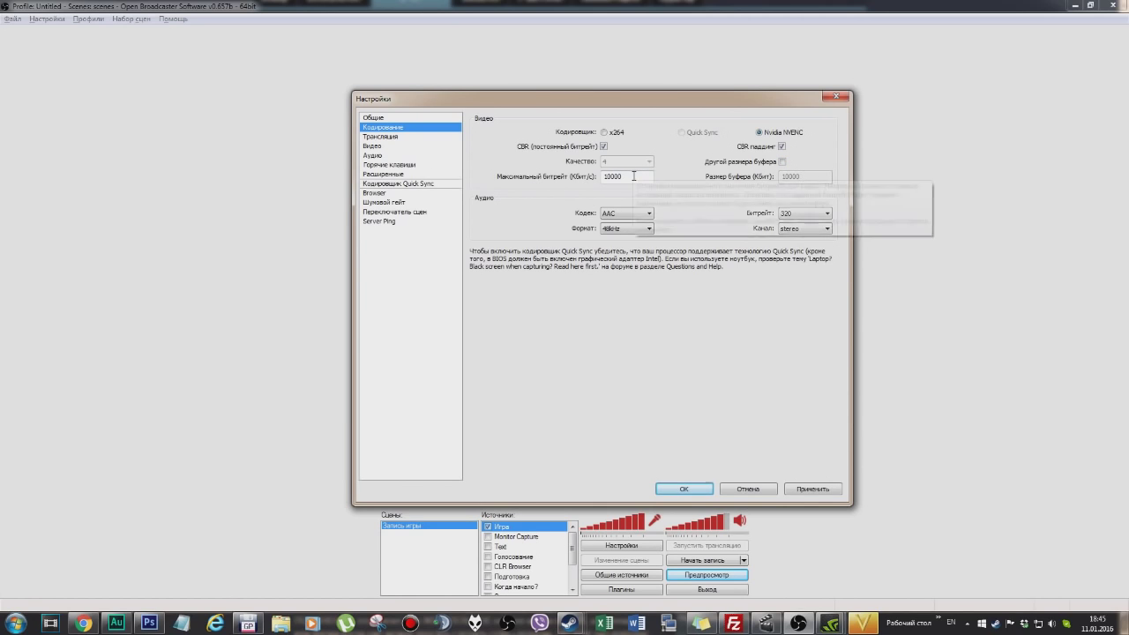
left_click(402, 118)
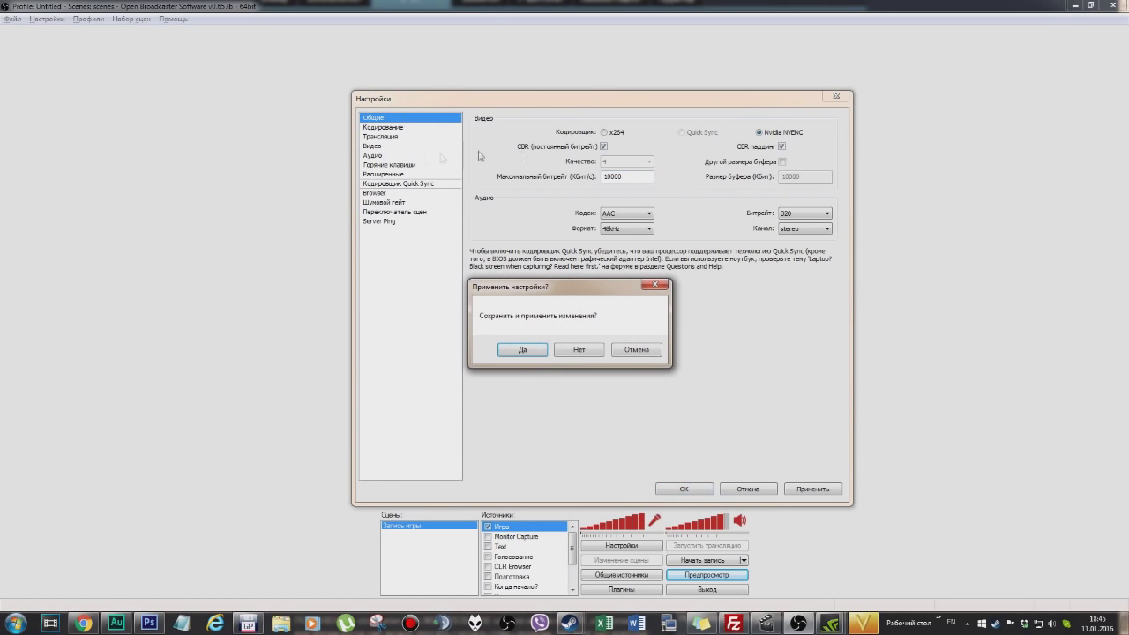
left_click(629, 351)
left_click(382, 137)
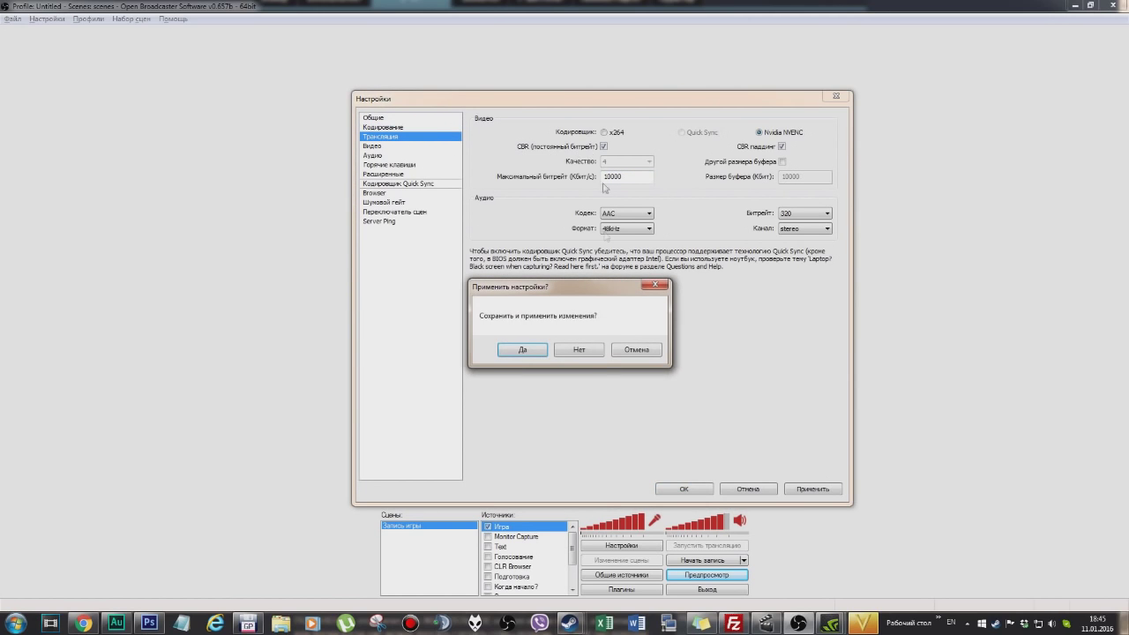
left_click(582, 352)
left_click(649, 129)
left_click(614, 148)
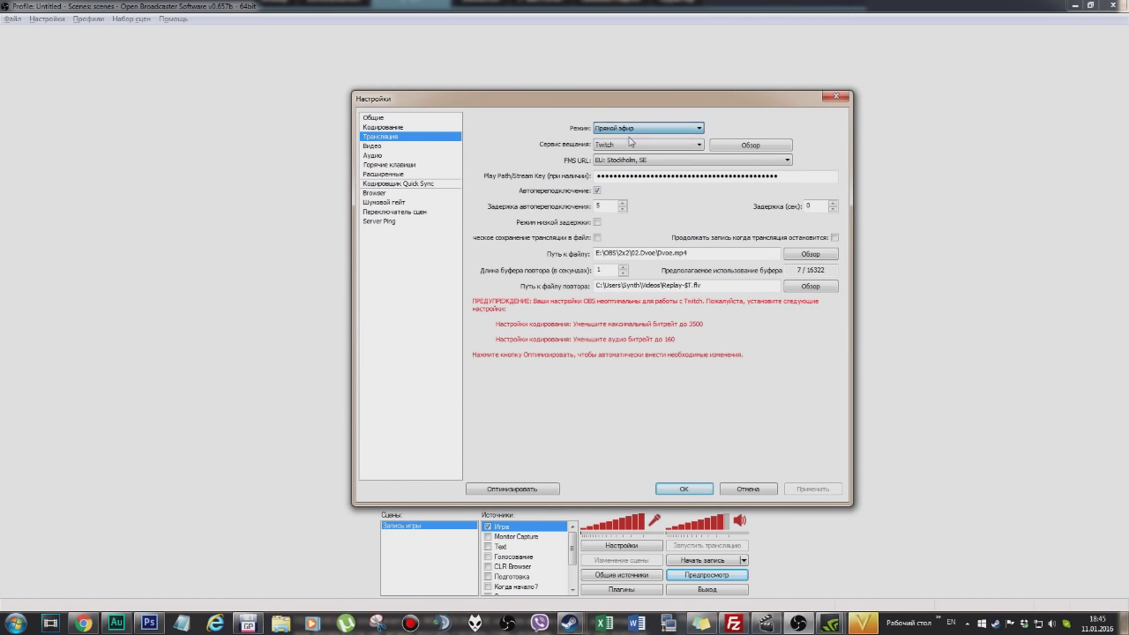
left_click(812, 489)
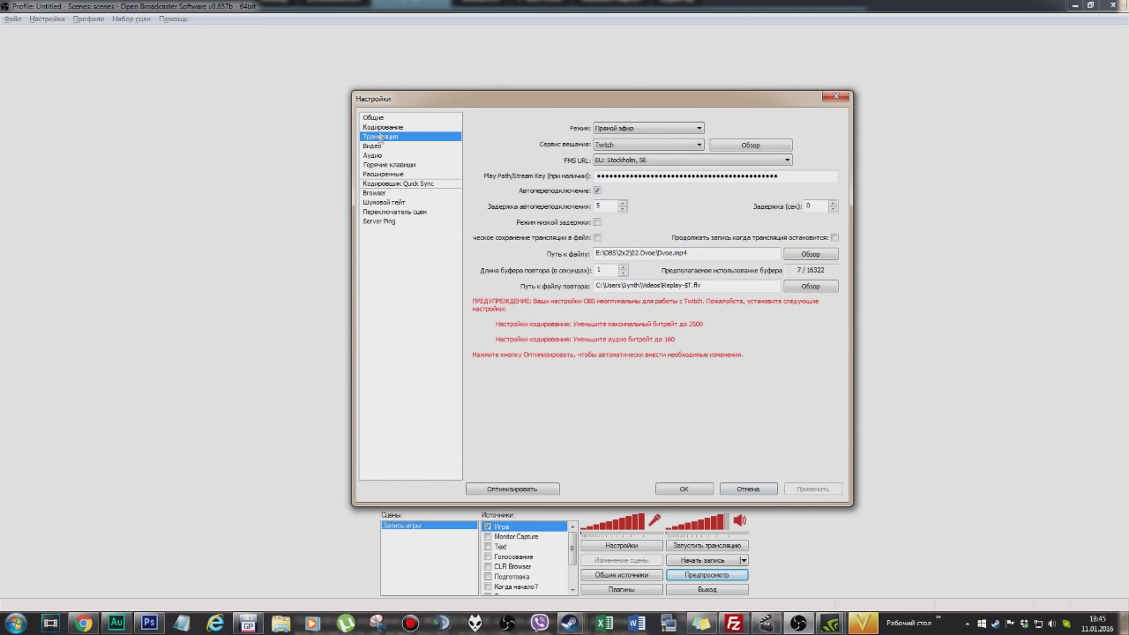
Optimize the settings for Twitch to a video bitrate of 3500 and an audio bitrate of 160, and check the encoding page
left_click(382, 127)
left_click(622, 178)
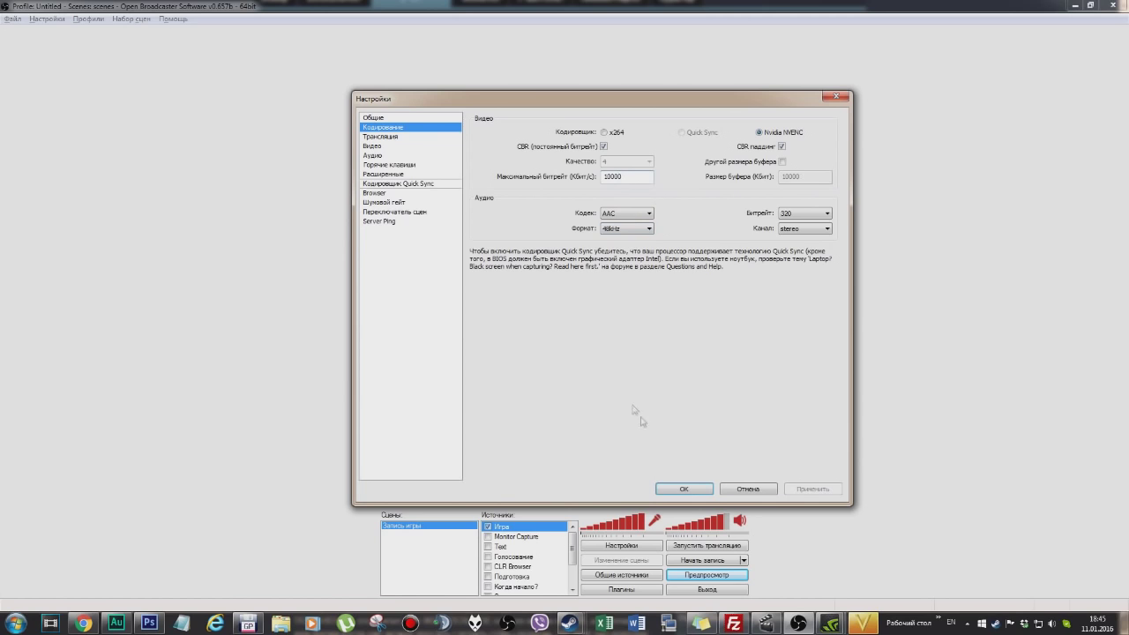
left_click(367, 137)
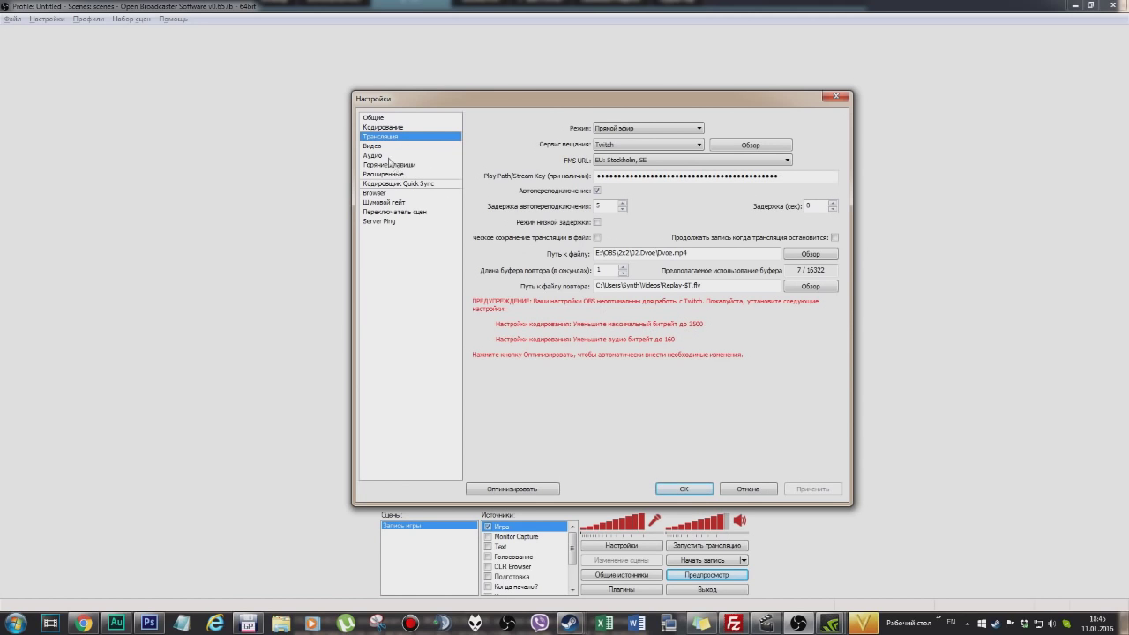
left_click(393, 128)
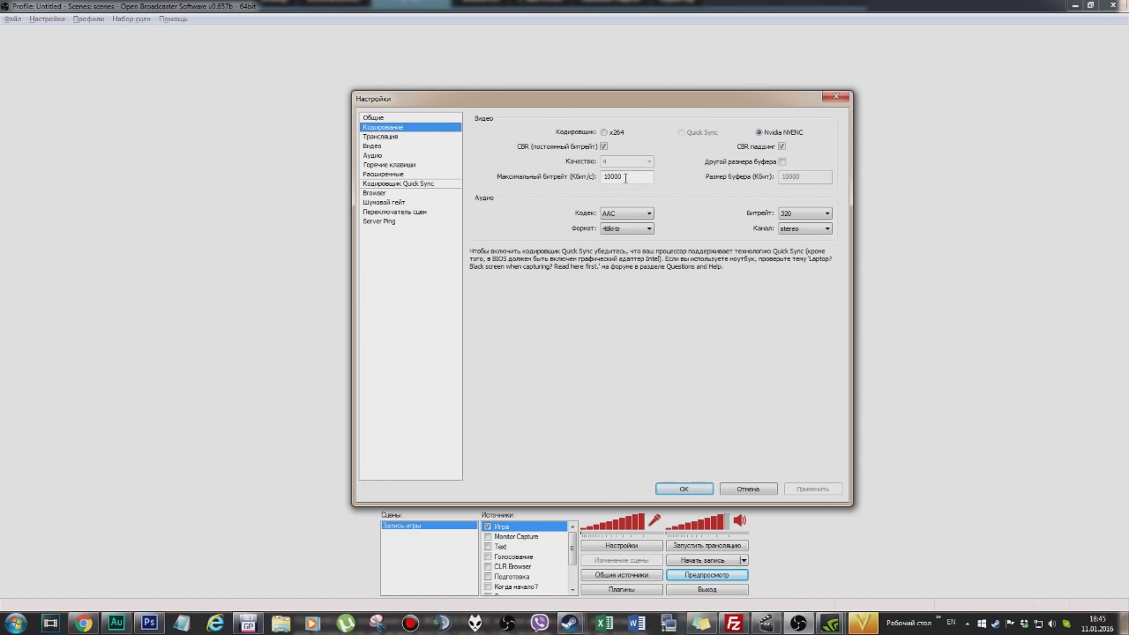
left_click(385, 137)
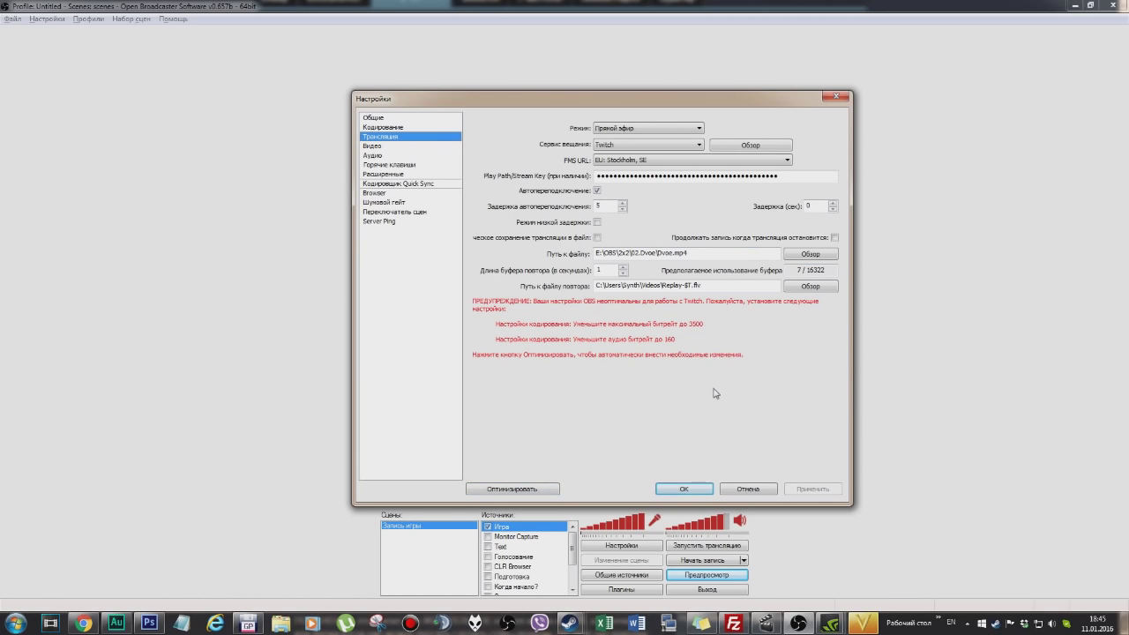
left_click(523, 490)
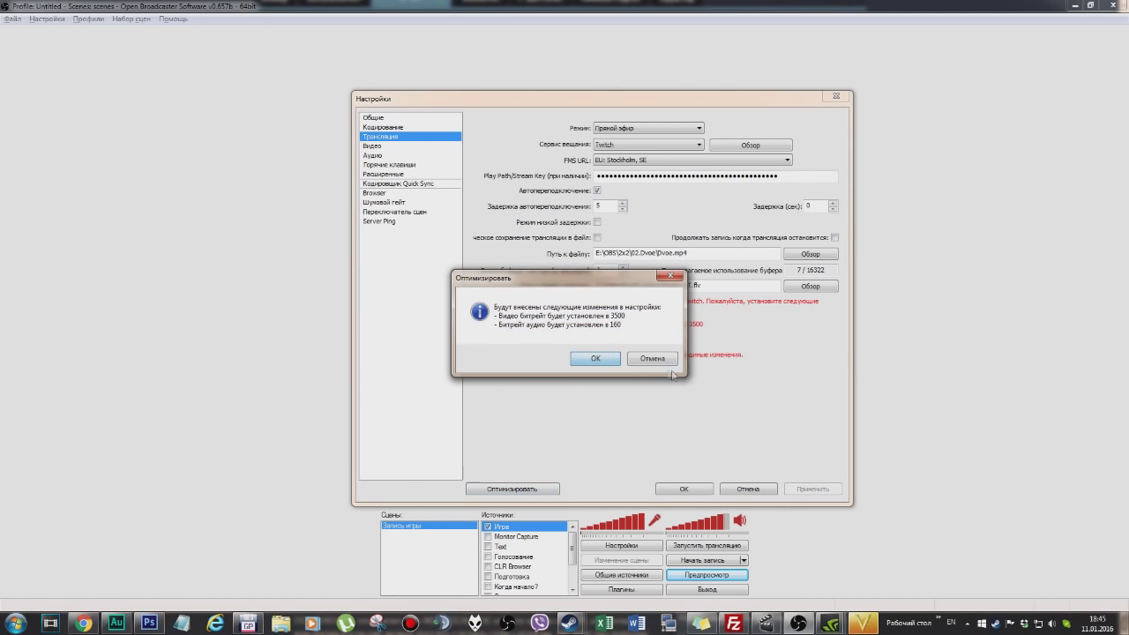
left_click(603, 359)
left_click(394, 127)
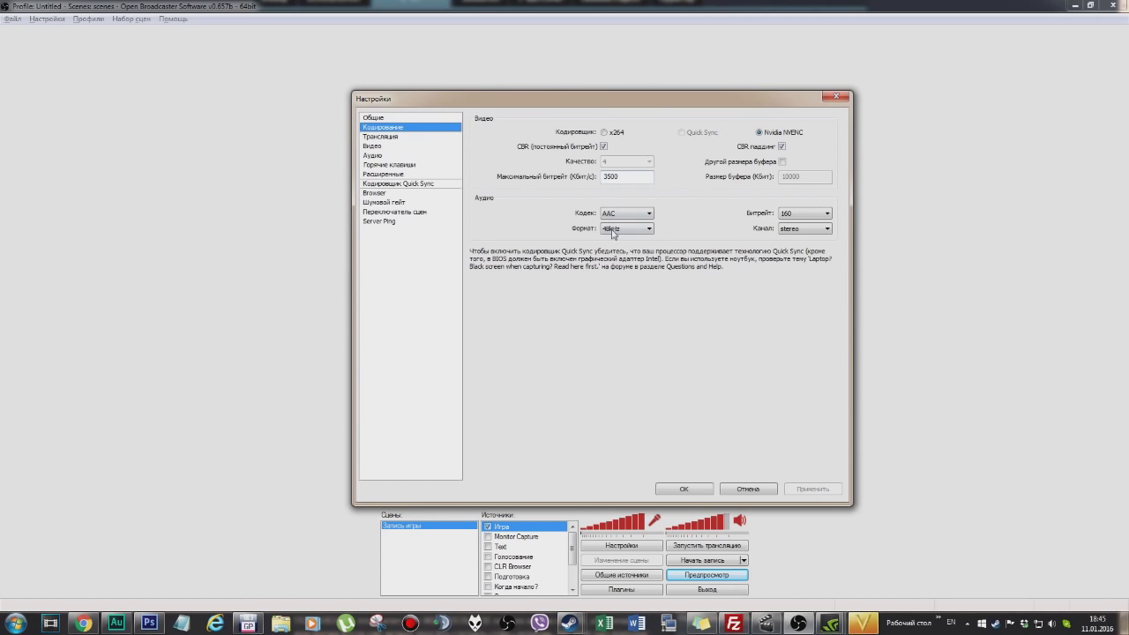
Set the maximum video bitrate to 1000 Kbit/s in the encoding settings
left_click(622, 176)
left_click(612, 178)
left_click(612, 179)
left_click_drag(611, 176, 603, 176)
type("10")
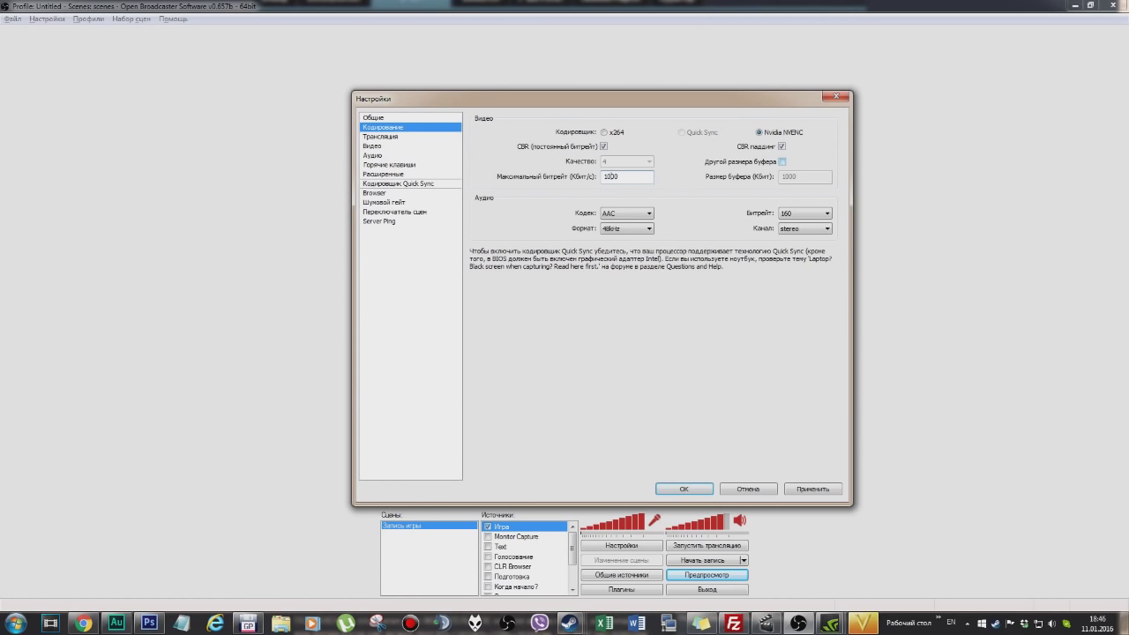
Set the maximum video bitrate to 512 Kbit/s and apply the encoding settings
left_click_drag(635, 175, 520, 186)
type("512")
left_click(822, 489)
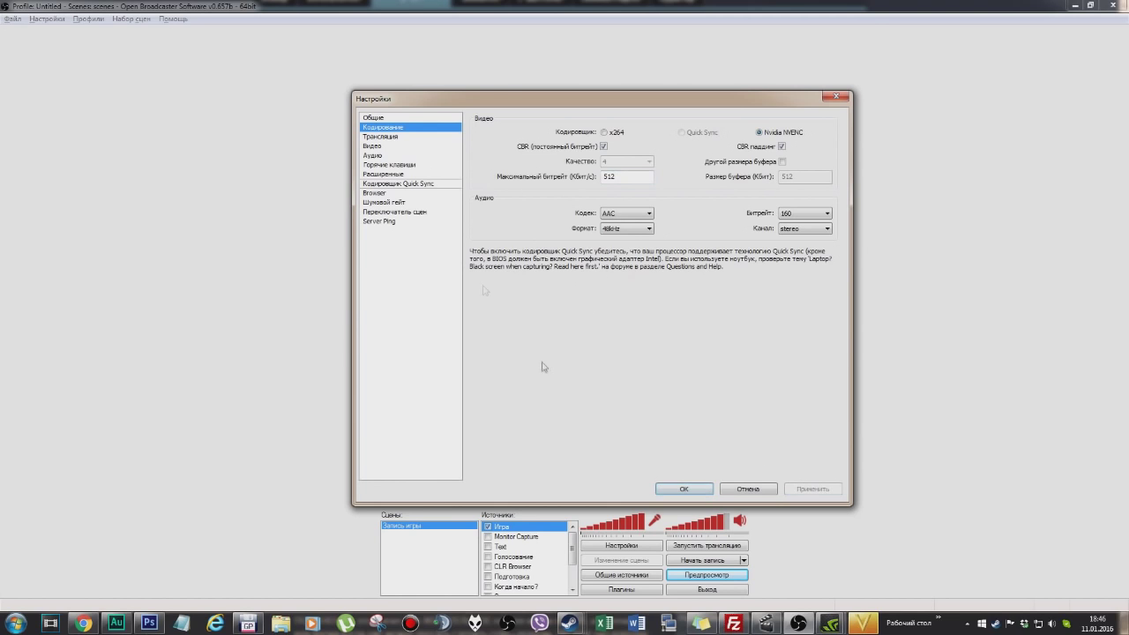
Leave the broadcast settings without saving, set the maximum video bitrate to 1000 Kbit/s, and apply it
left_click(387, 139)
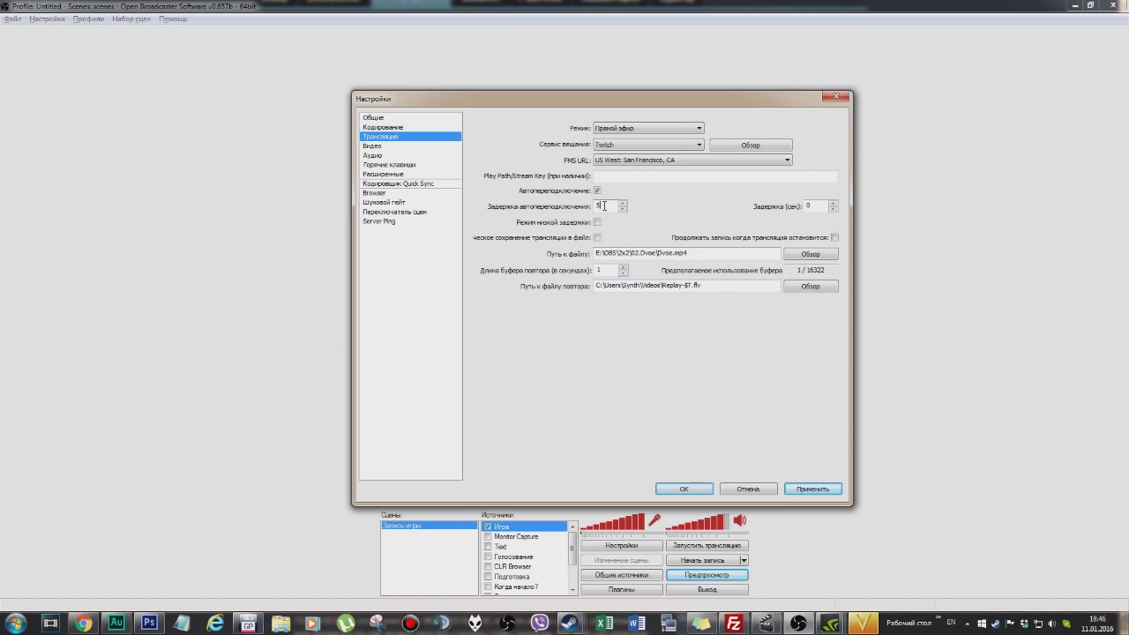
left_click(390, 127)
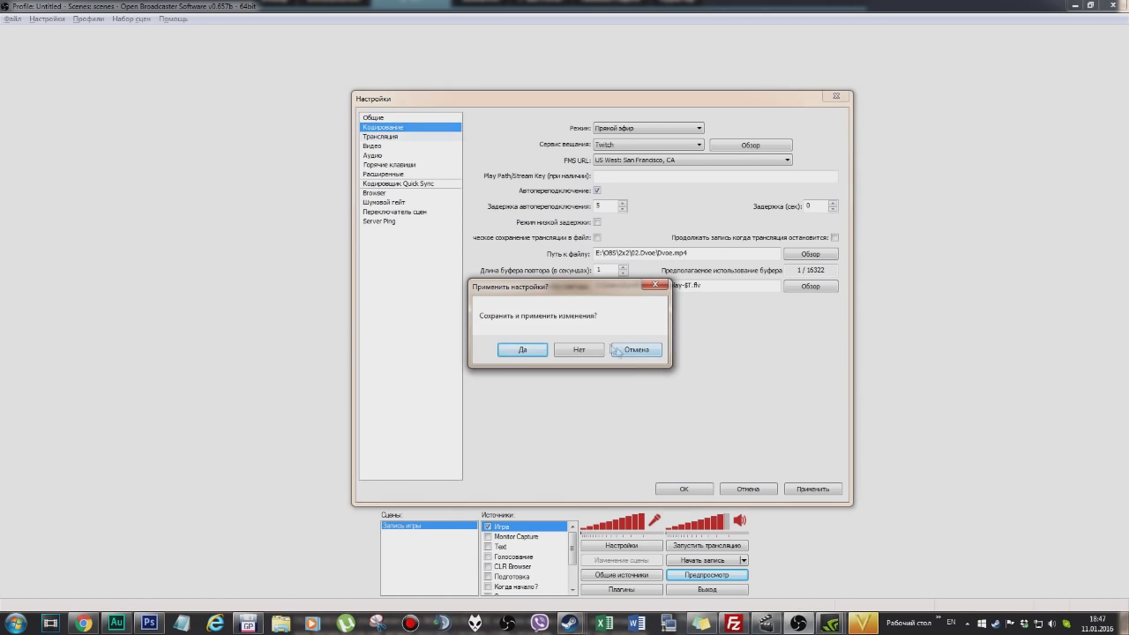
left_click(614, 350)
left_click(579, 350)
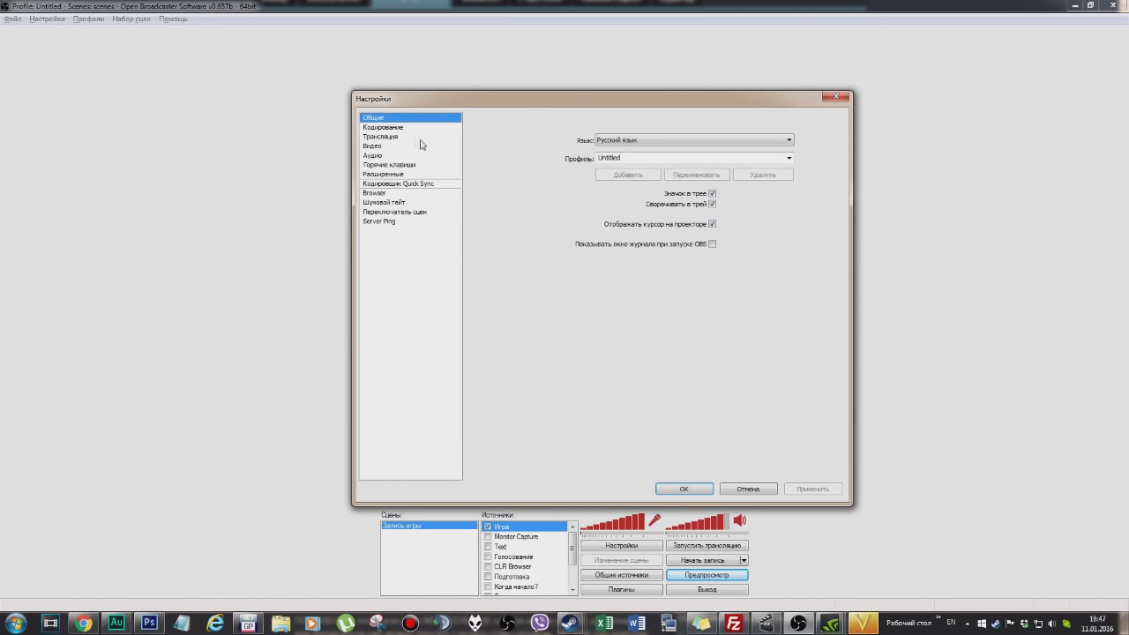
left_click(399, 129)
double_click(620, 179)
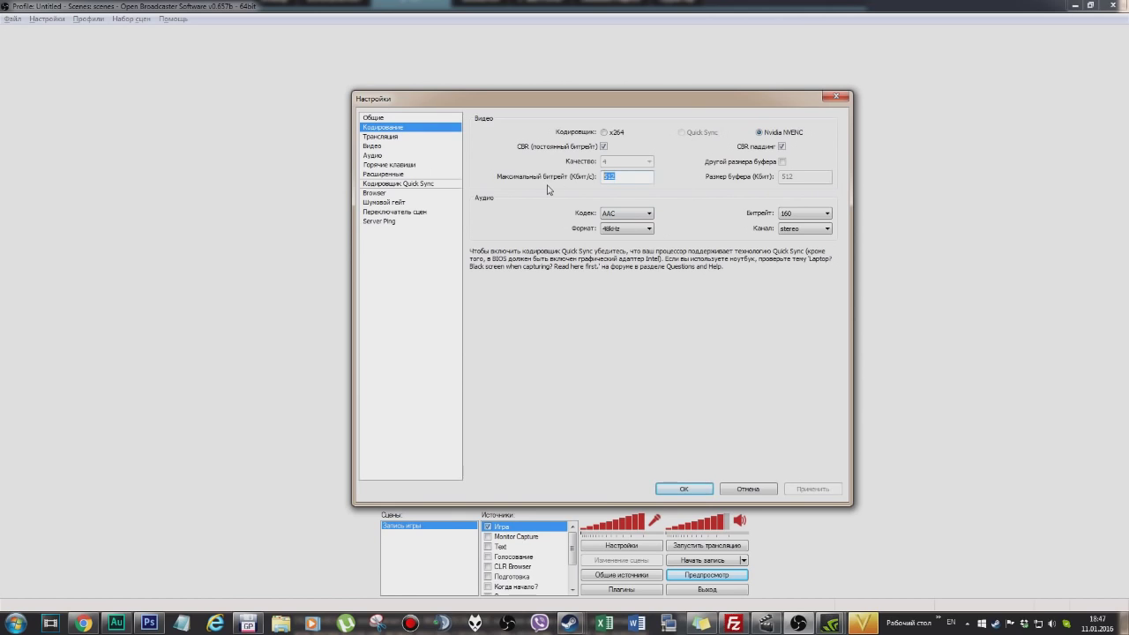
type("1000")
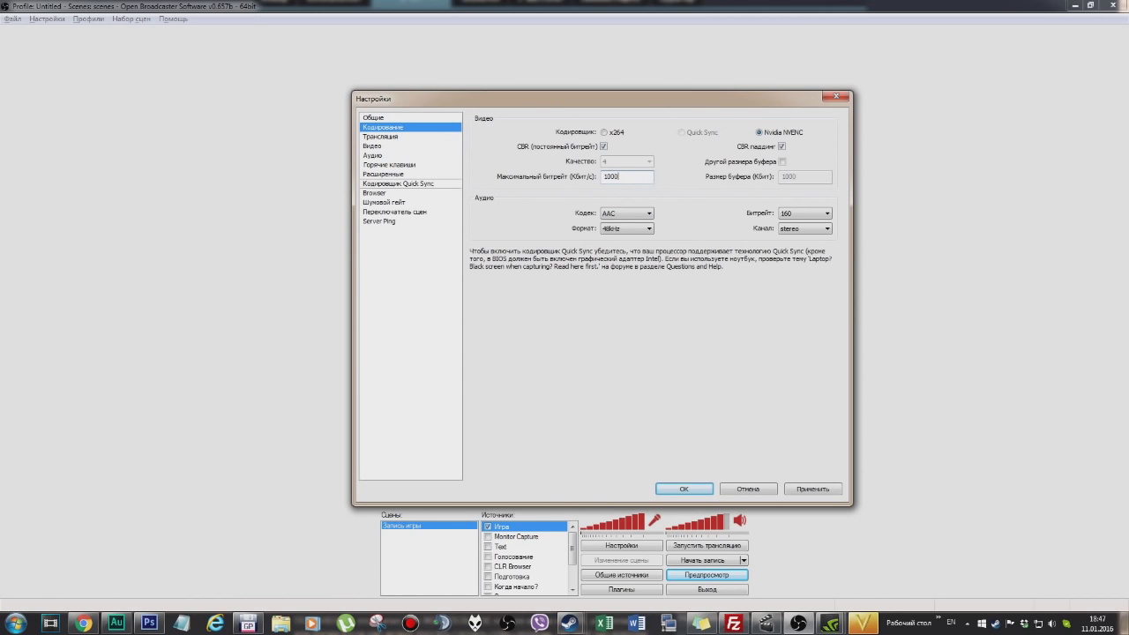
left_click(827, 491)
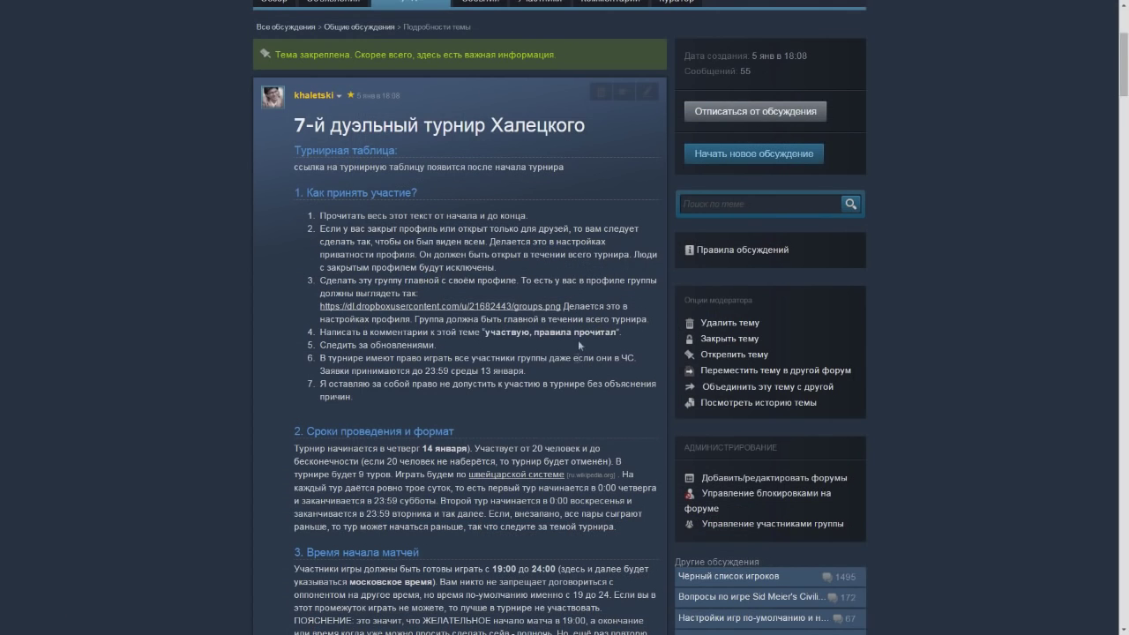
scroll(535, 23, "up", 3)
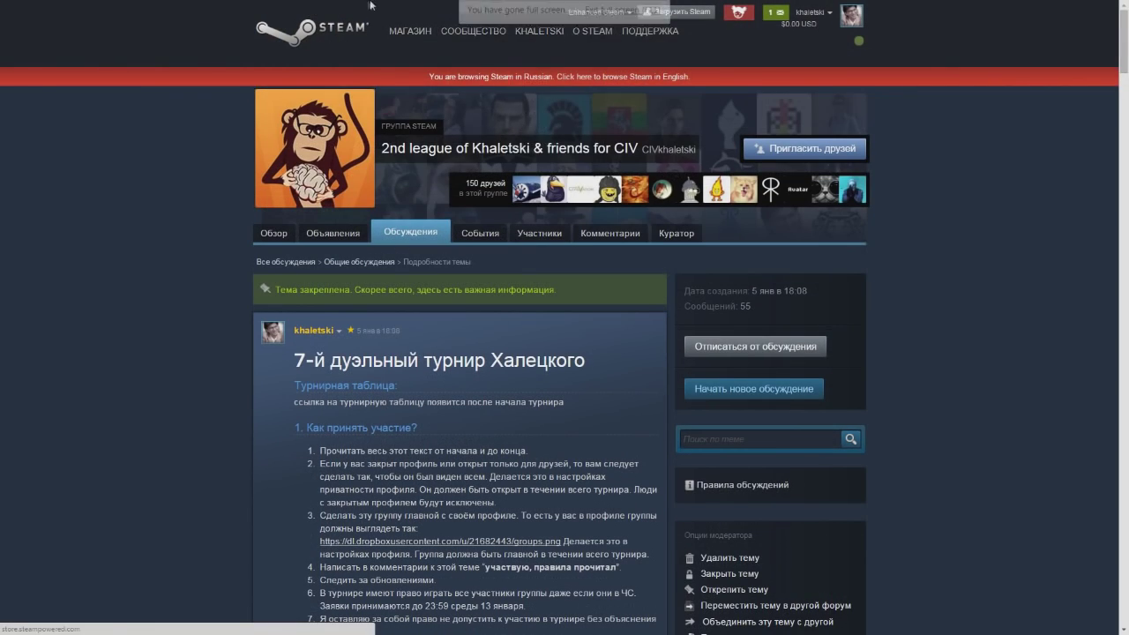
left_click(410, 31)
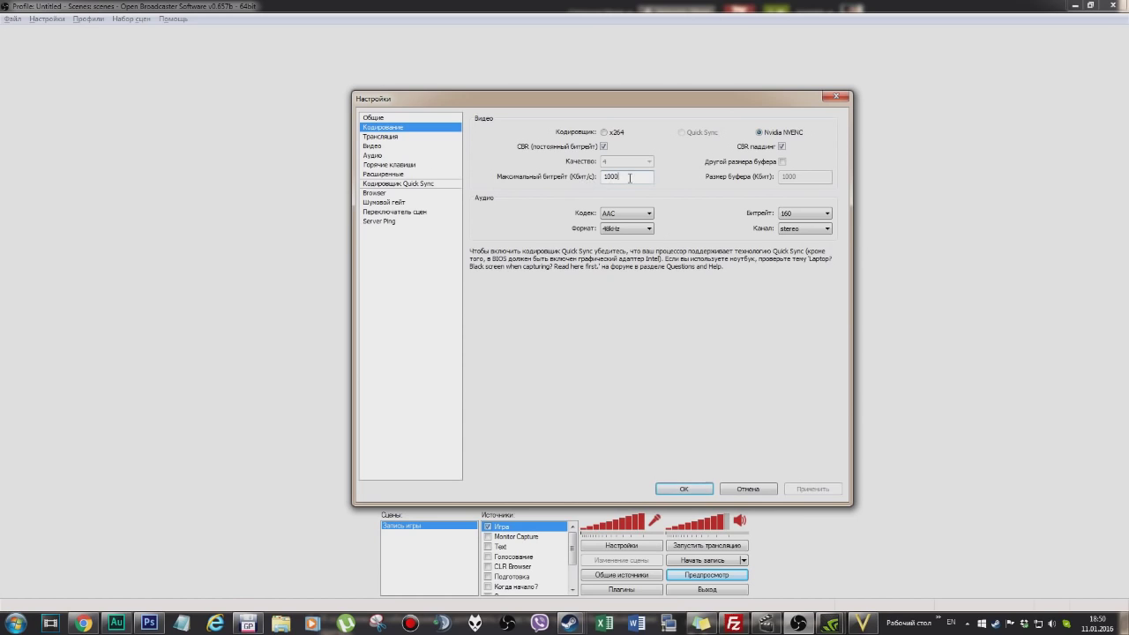
View the audio codec and format choices in the encoding settings and close the settings
mouse_move(632, 177)
left_click(626, 213)
left_click(622, 224)
left_click(627, 229)
left_click(627, 228)
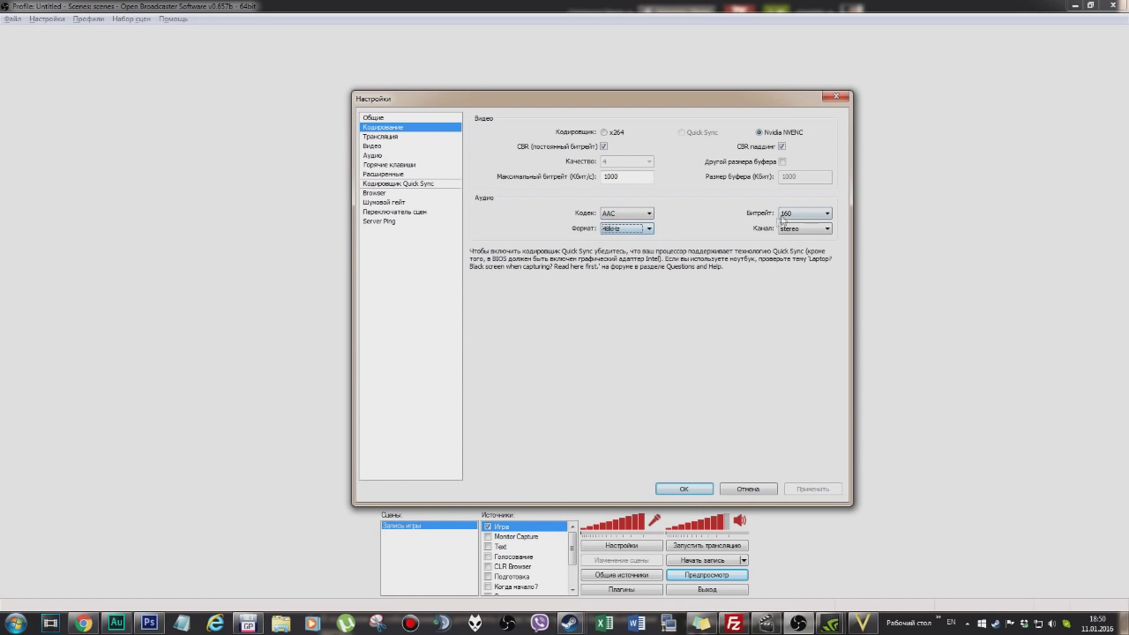
left_click(705, 494)
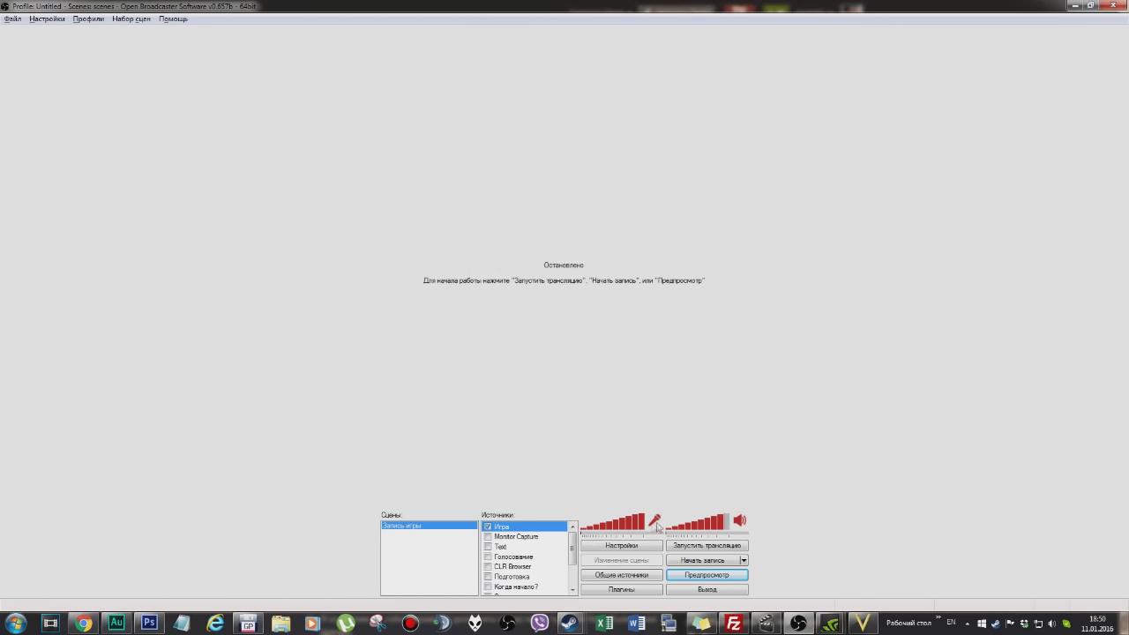
Mute and unmute the desktop sound in the main window
left_click(739, 522)
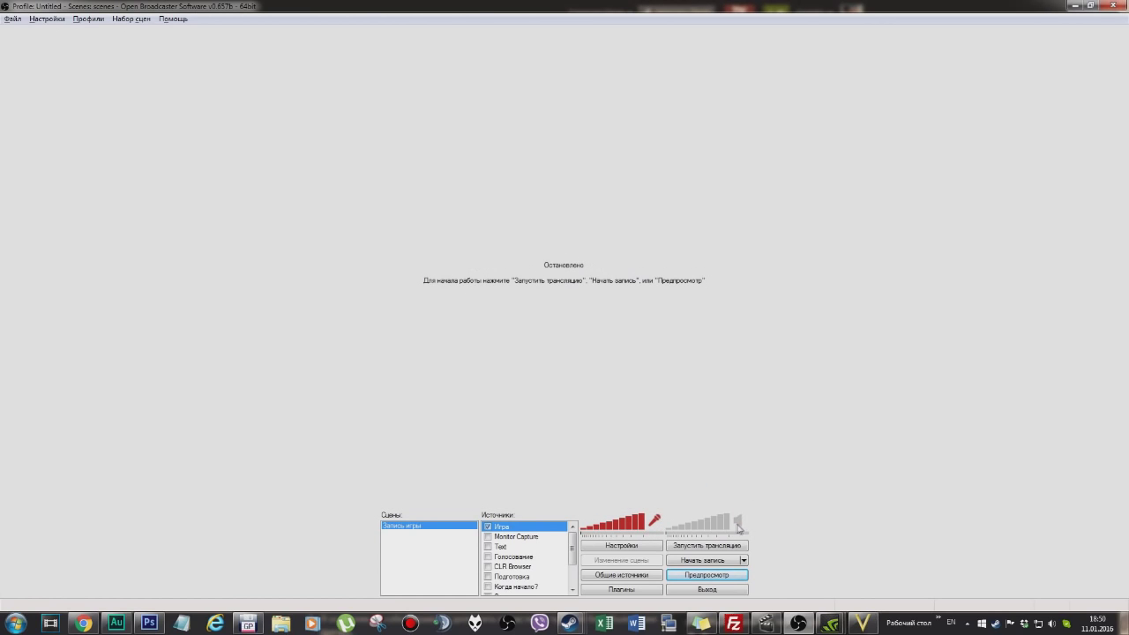
left_click(740, 521)
left_click(745, 525)
left_click(745, 525)
mouse_move(724, 532)
left_mouse_down()
mouse_move(668, 531)
mouse_move(723, 532)
left_mouse_up()
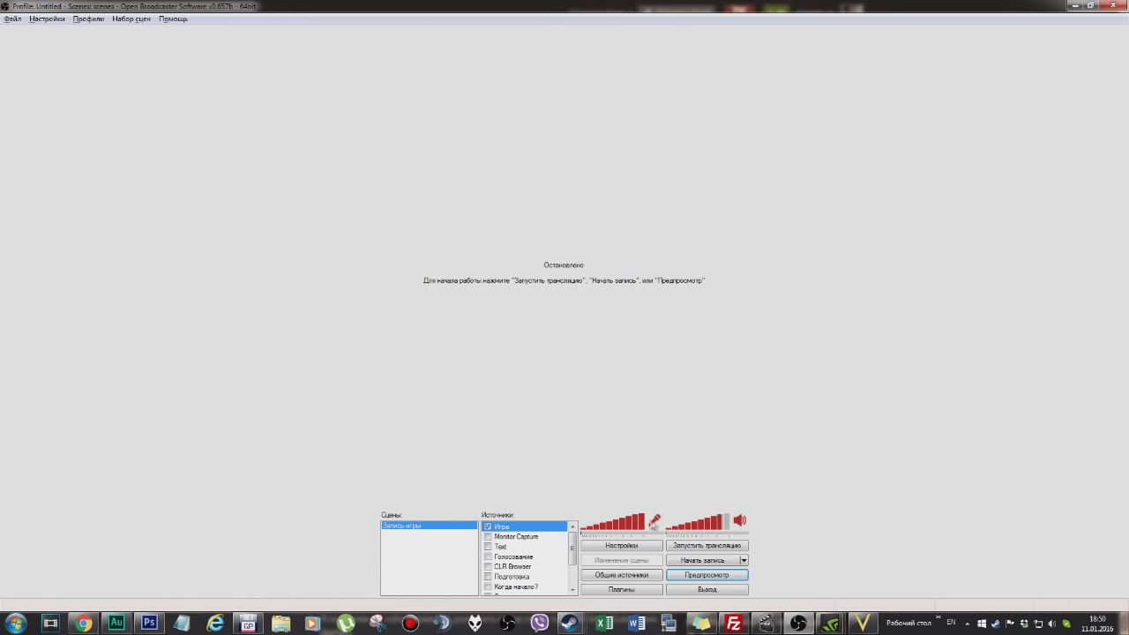
Toggle the microphone's mute and leave the microphone muted
left_click(656, 527)
left_click(656, 527)
left_click(650, 522)
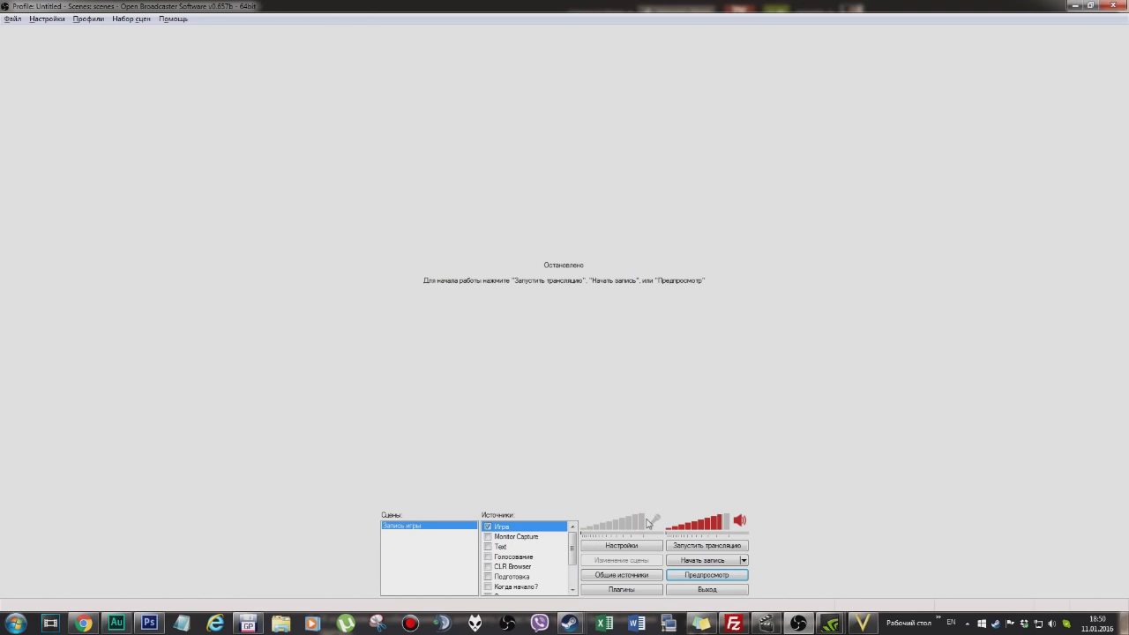
Unmute the microphone and adjust the microphone and desktop volume levels, starting the preview to check them
left_click(654, 523)
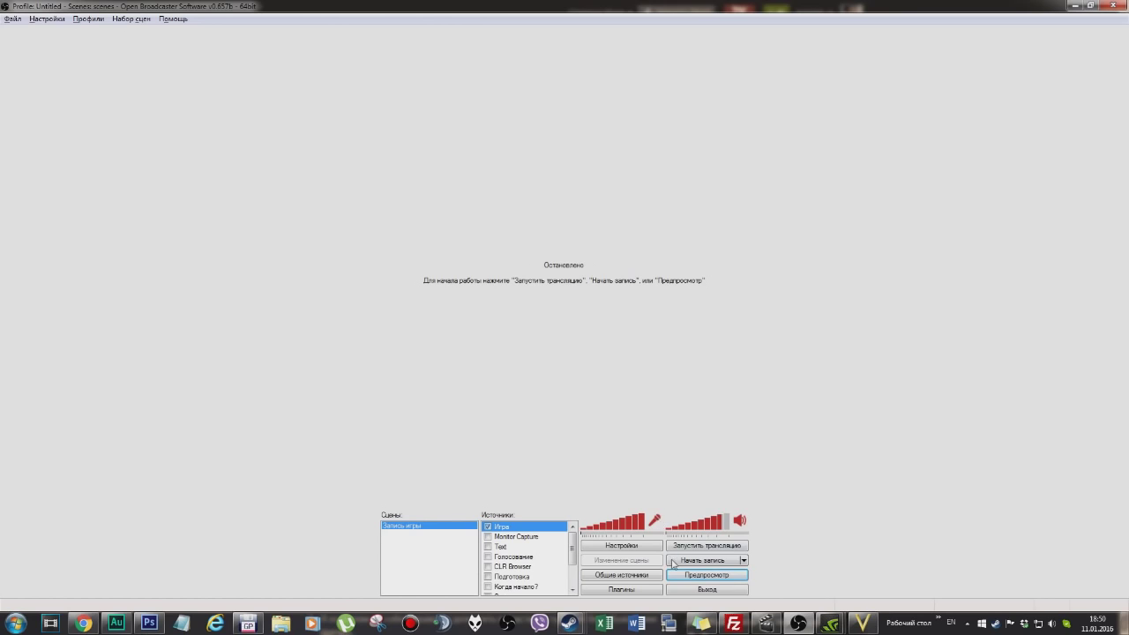
mouse_move(646, 531)
left_mouse_down()
mouse_move(599, 532)
mouse_move(652, 528)
left_mouse_up()
left_click_drag(651, 522, 651, 523)
mouse_move(730, 527)
left_mouse_down()
mouse_move(716, 530)
mouse_move(728, 529)
left_mouse_up()
left_click(707, 574)
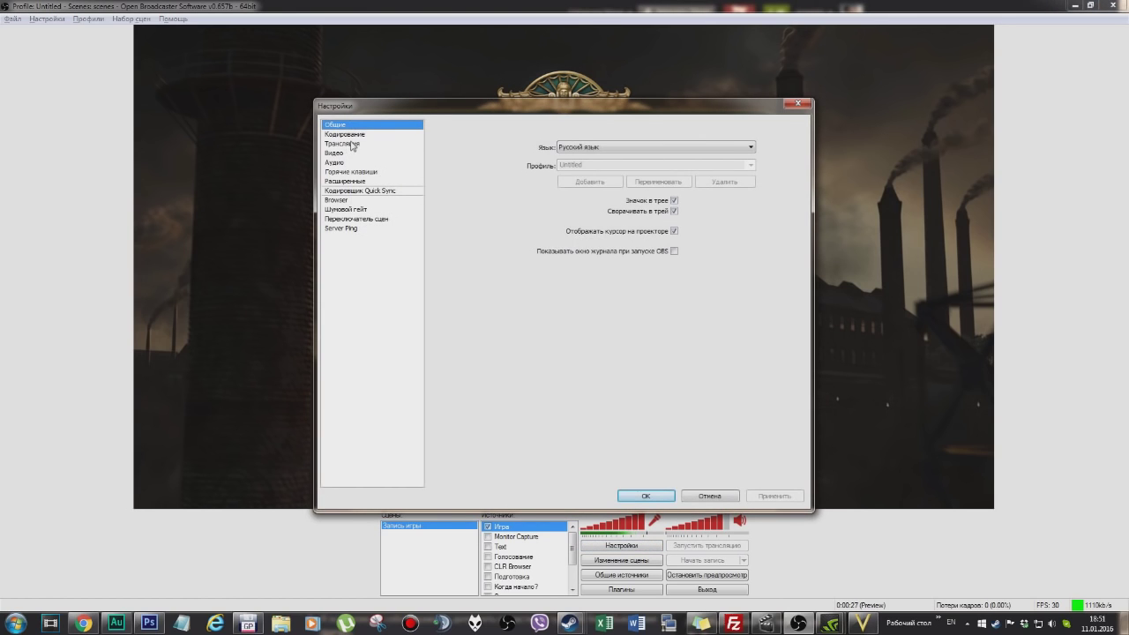
Choose Twitch as the streaming service in the broadcast settings and select the contents of the stream key field
left_click(350, 134)
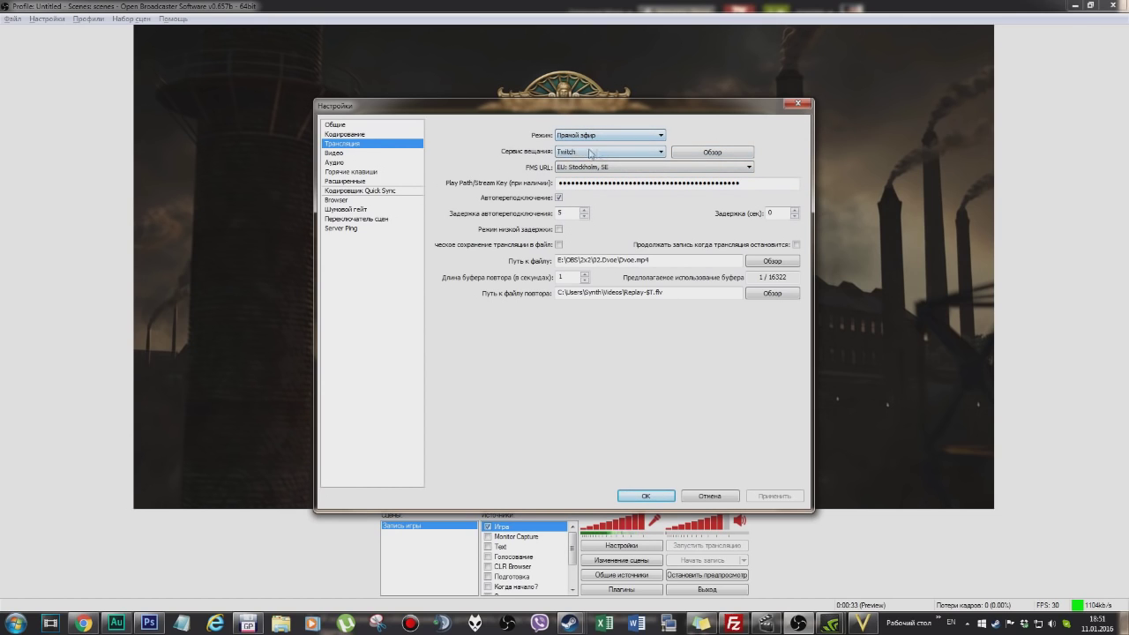
left_click(625, 153)
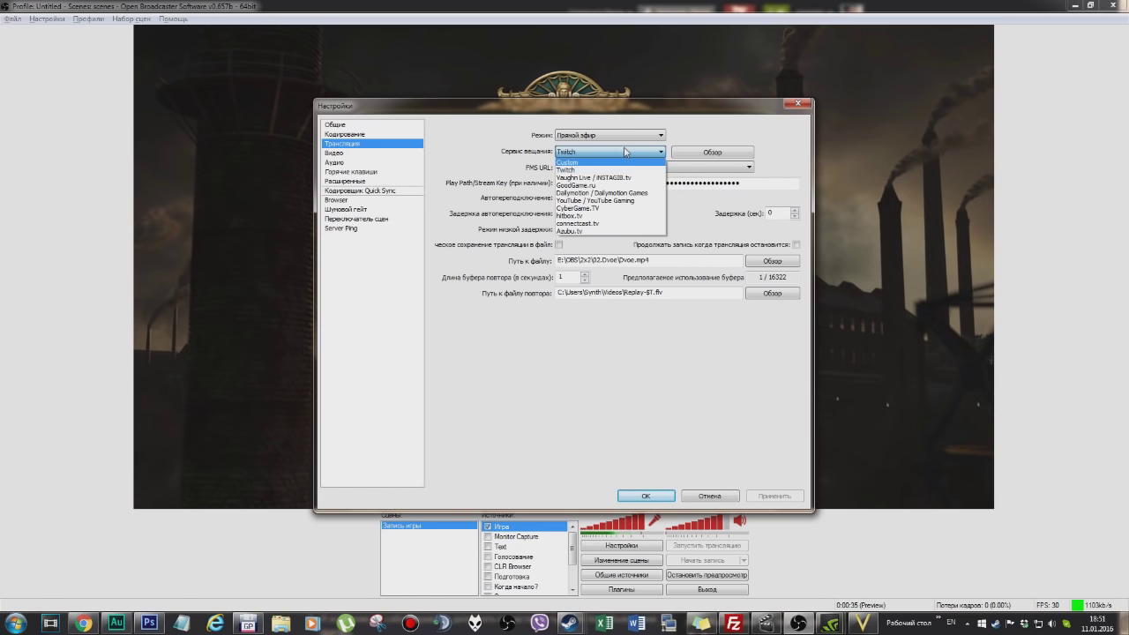
left_click(627, 168)
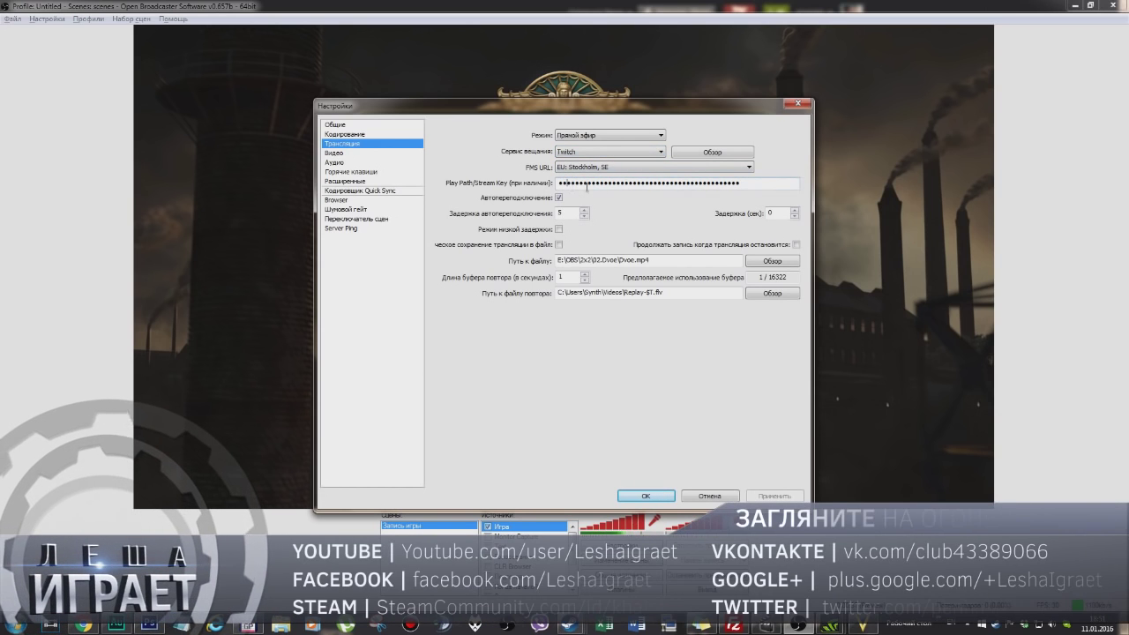
double_click(765, 184)
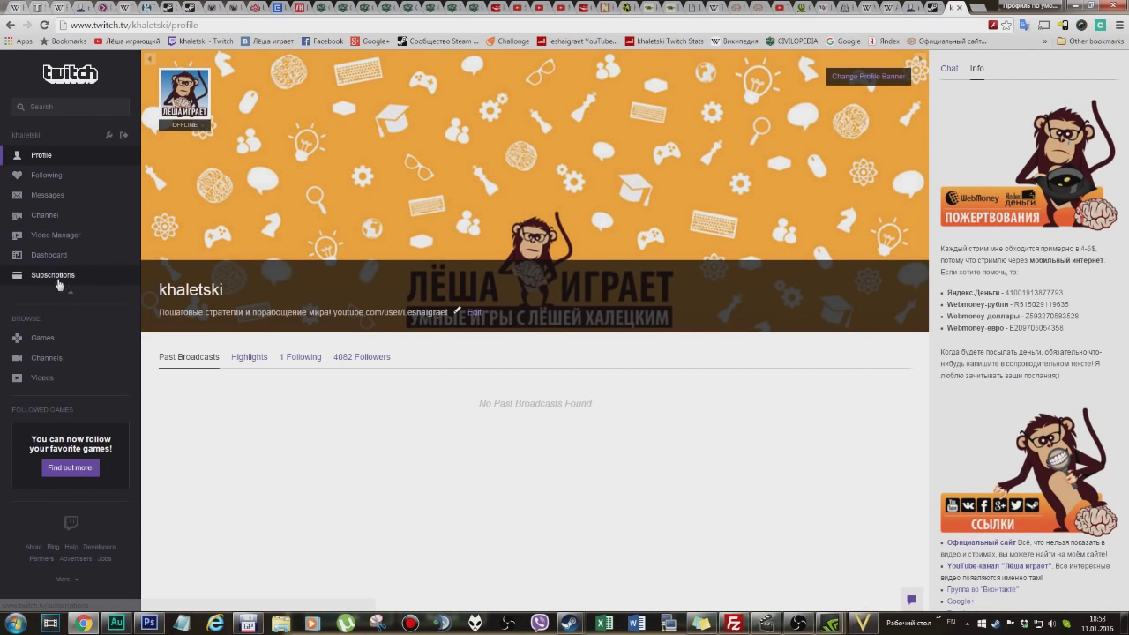
Switch to the Twitch profile page in the browser and open the channel's Dashboard
left_click(49, 255)
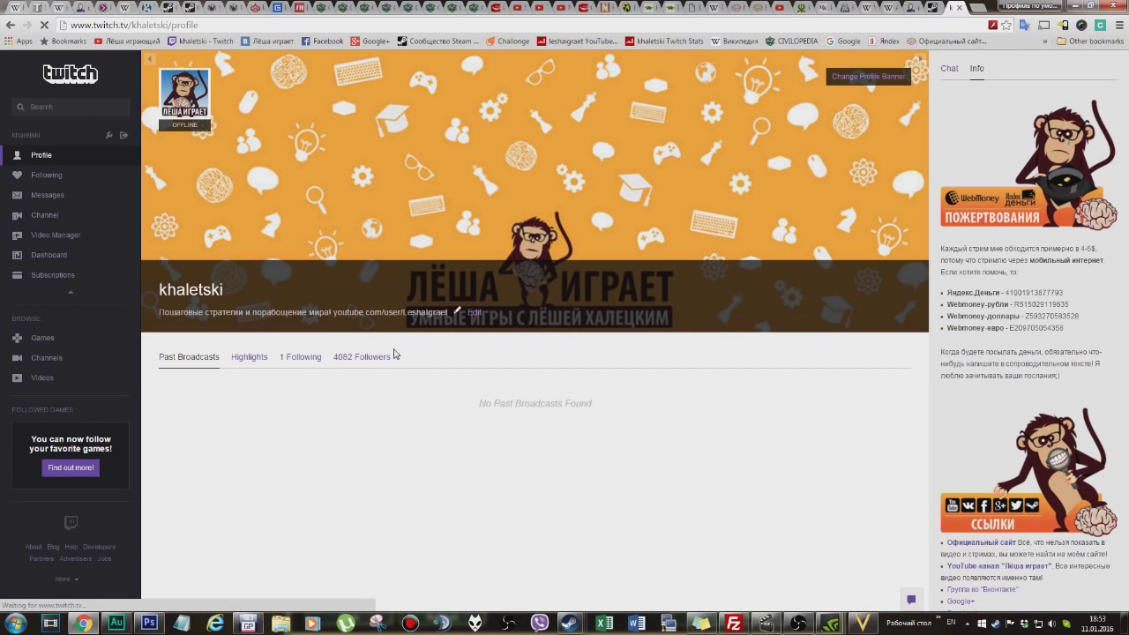